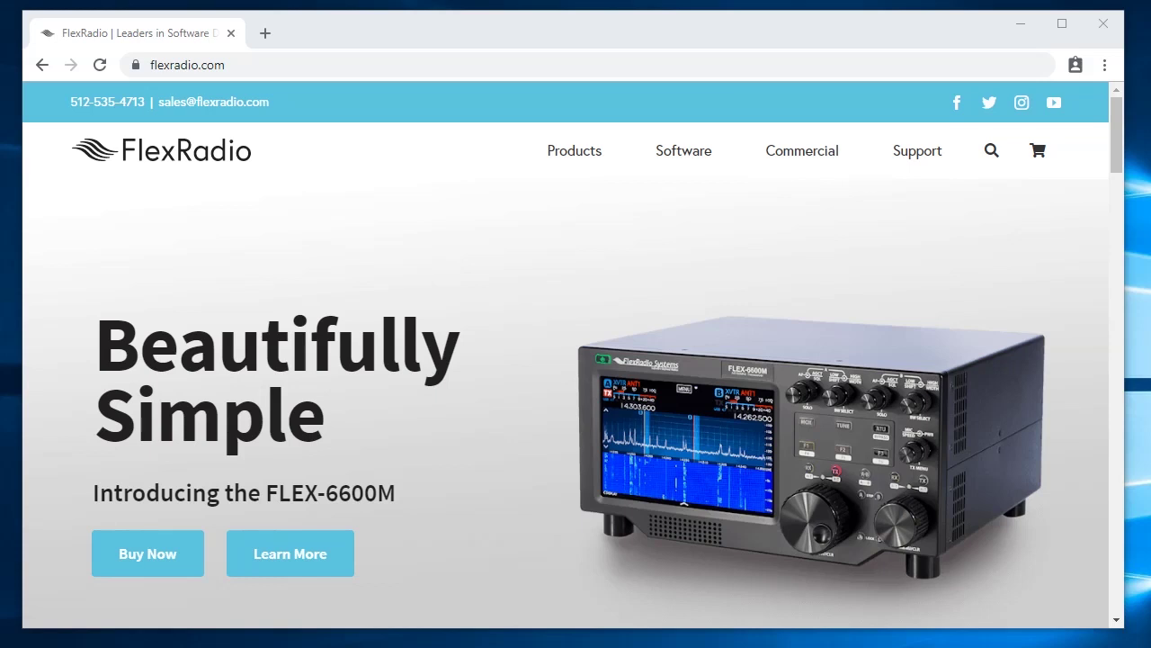
- Search the web for frstack and open the MKCM Software page for FRStack
{"action": "double_click", "coordinate": [357, 65]}
{"action": "left_click", "coordinate": [358, 65]}
{"action": "triple_click", "coordinate": [357, 64]}
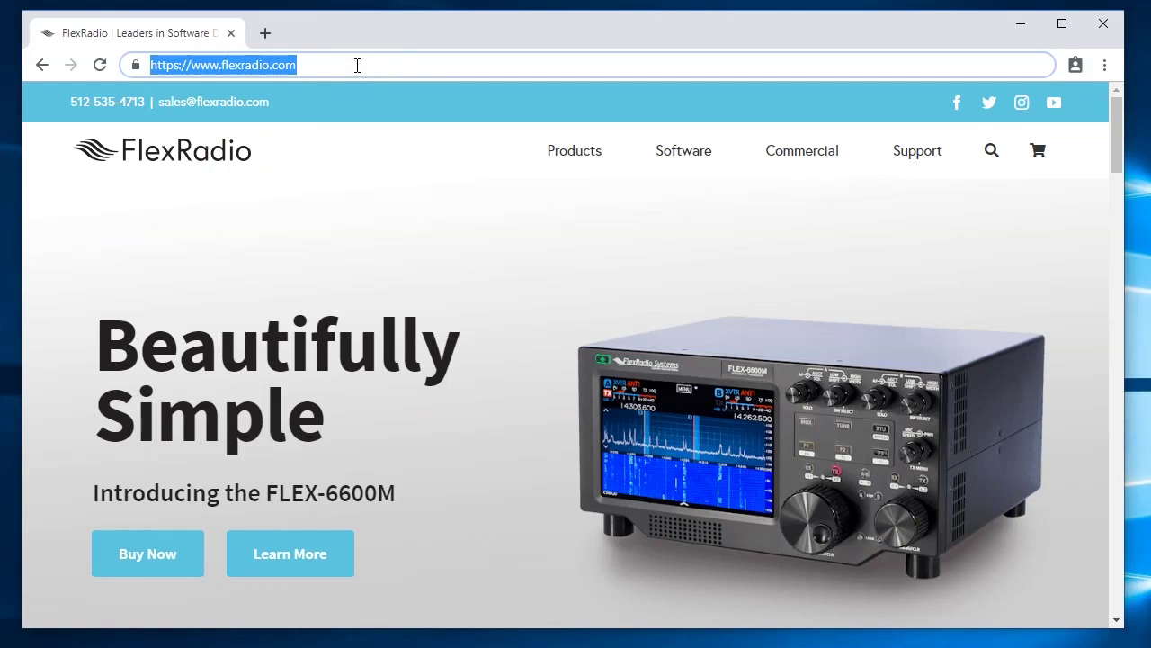
{"action": "type", "text": "fr"}
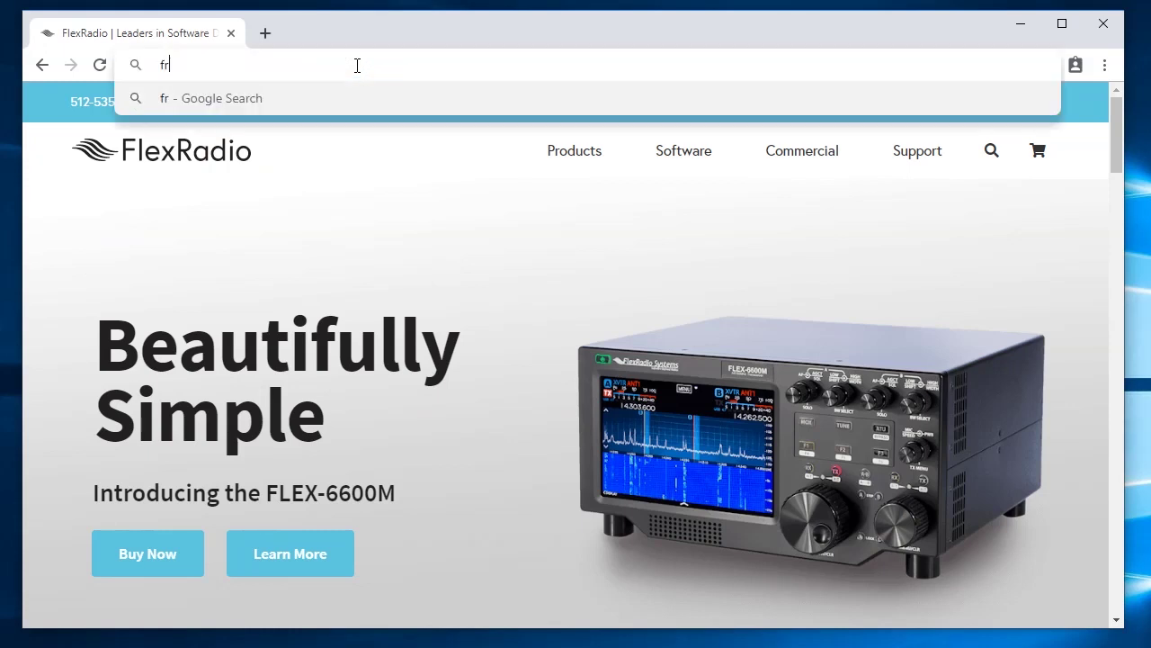
{"action": "type", "text": "stack"}
{"action": "key", "text": "Return"}
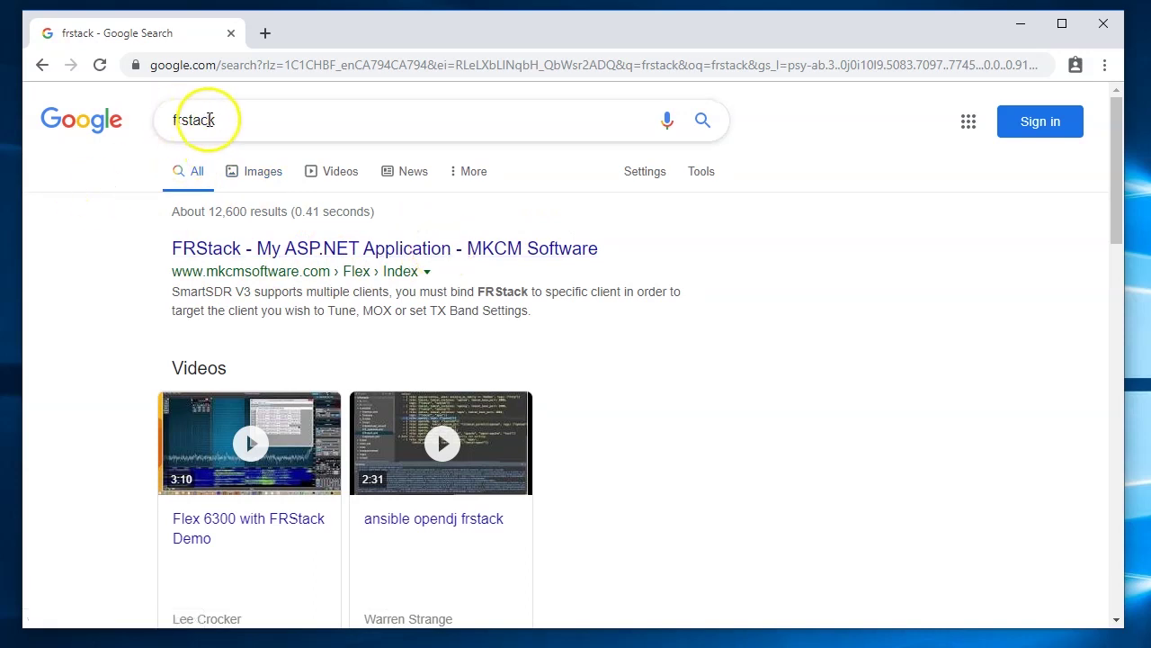
{"action": "left_click", "coordinate": [369, 260]}
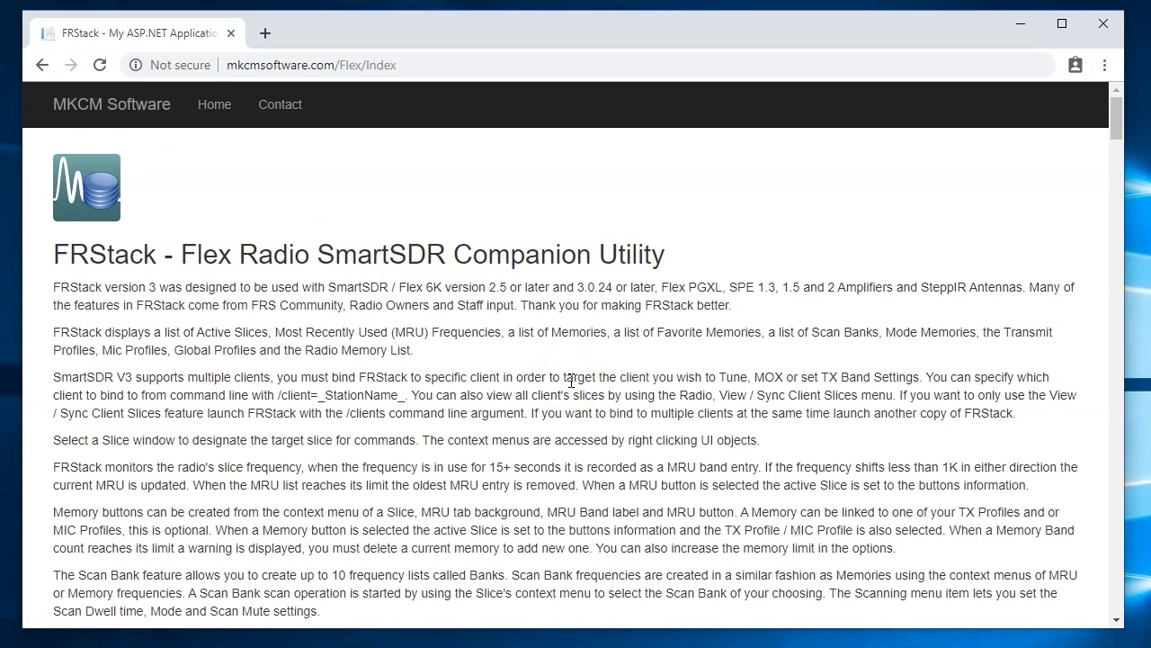
- Find the Version History on the FRStack page and download Release 3.1.7.20
{"action": "left_click", "coordinate": [570, 382]}
{"action": "scroll", "coordinate": [562, 381], "scroll_direction": "down", "scroll_amount": 3}
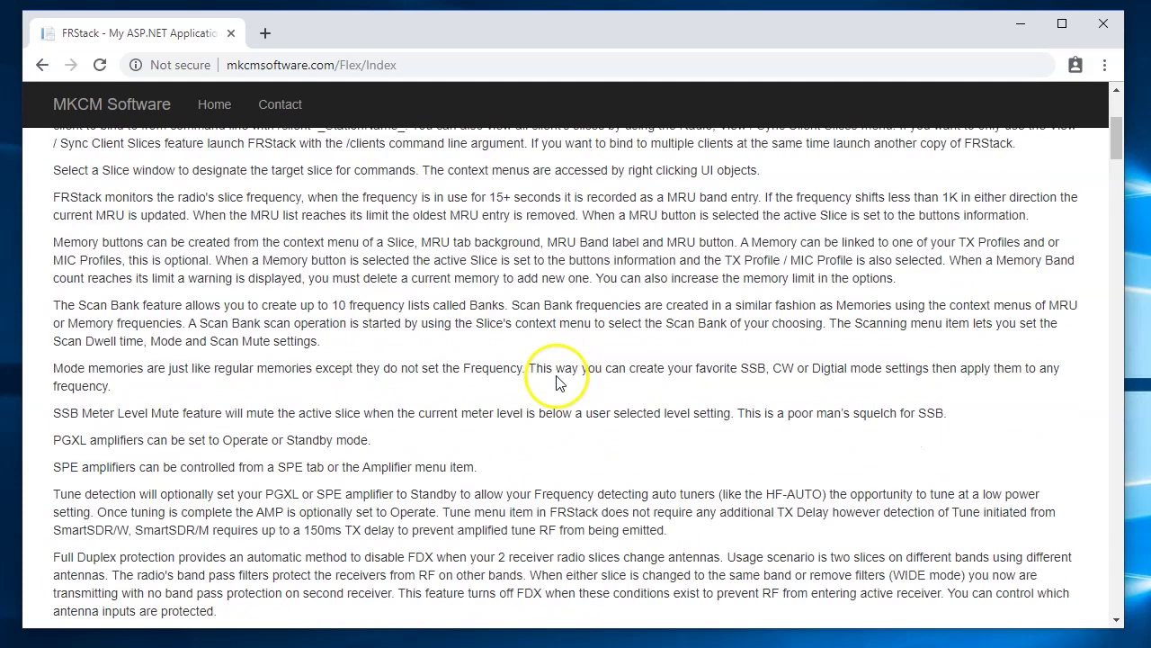
{"action": "scroll", "coordinate": [556, 382], "scroll_direction": "down", "scroll_amount": 6}
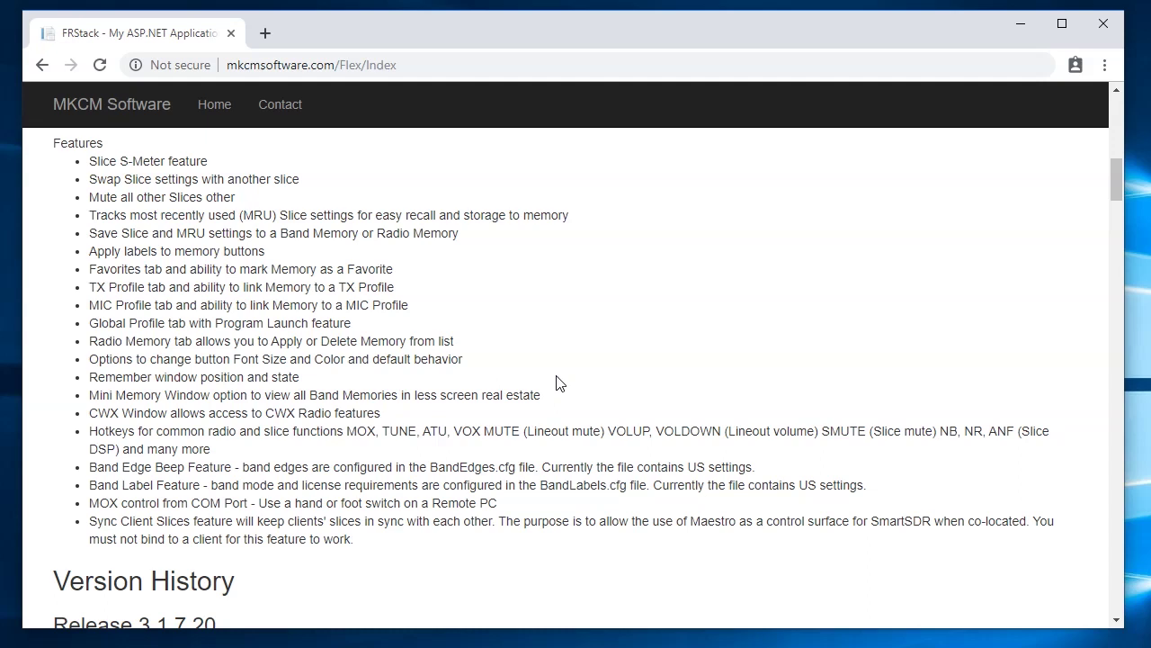
{"action": "scroll", "coordinate": [565, 376], "scroll_direction": "down", "scroll_amount": 3}
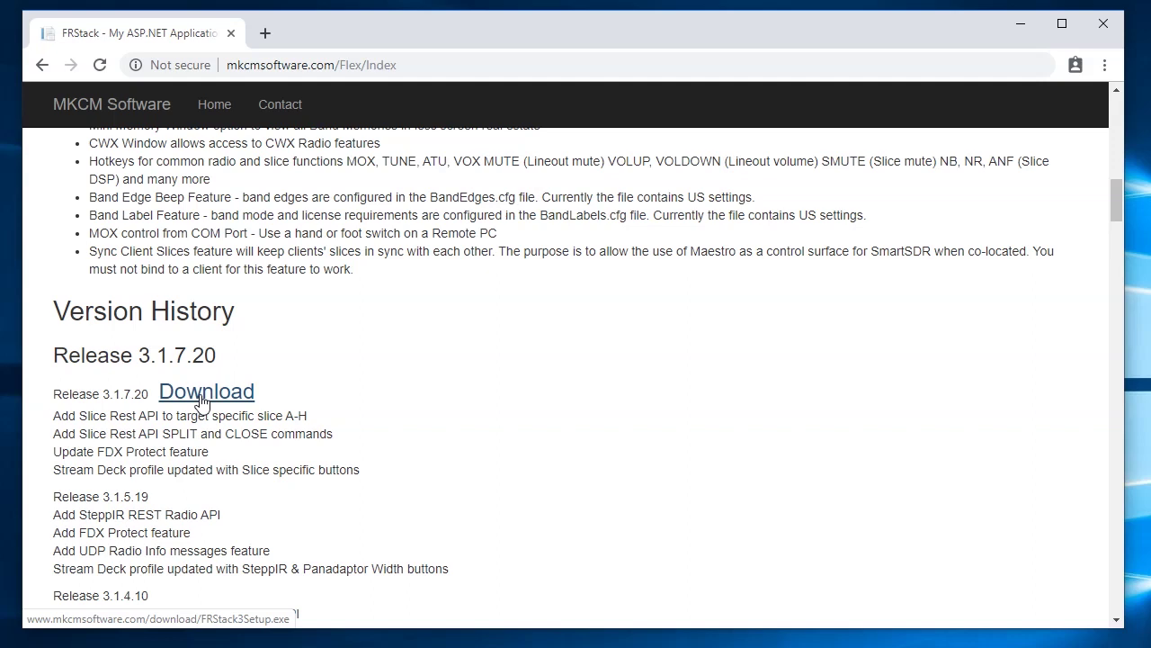
{"action": "left_click", "coordinate": [201, 401]}
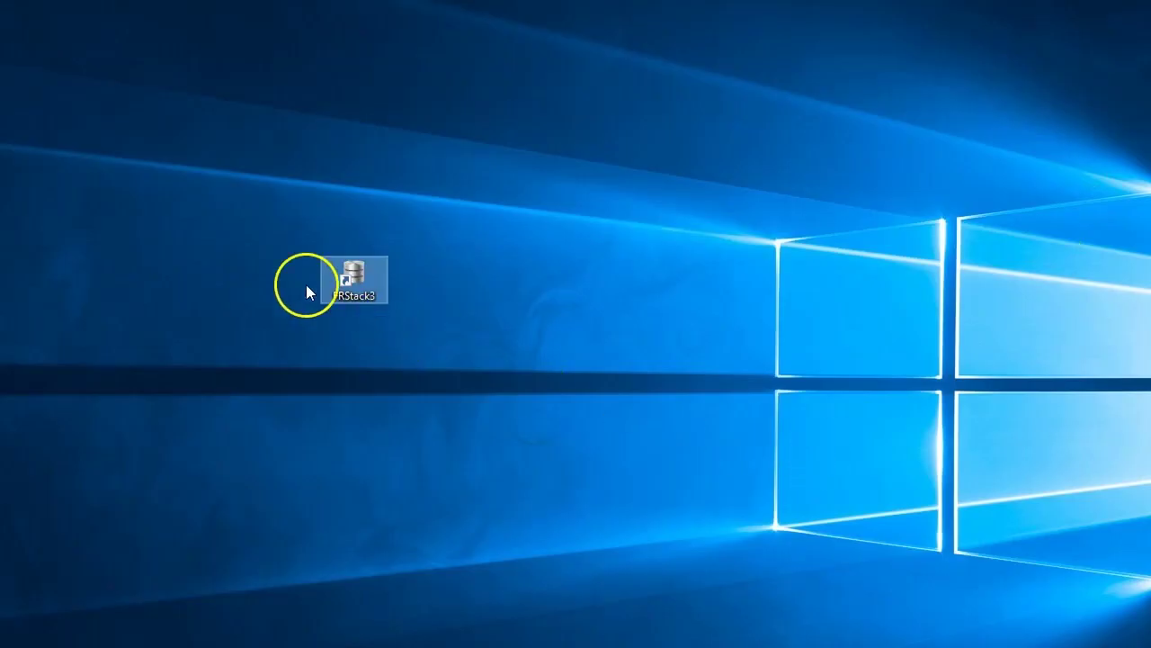
- Launch FRStack3, arrange its windows side by side and start the update to version 3.1.7.21
{"action": "double_click", "coordinate": [353, 279]}
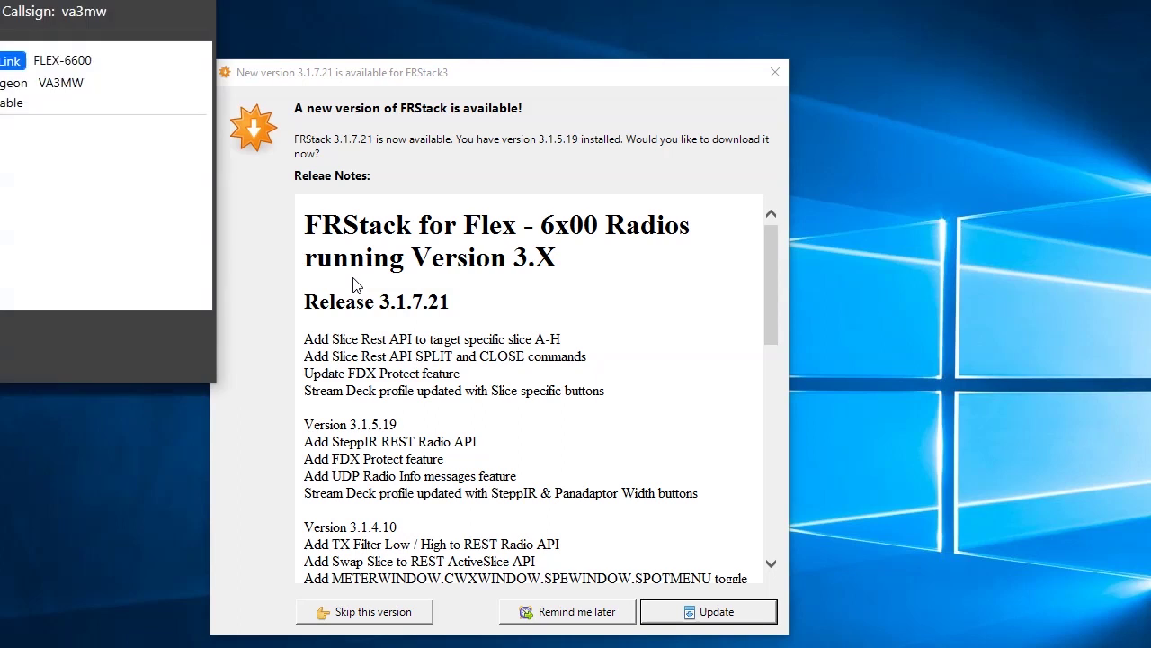
{"action": "left_click_drag", "start_coordinate": [561, 75], "coordinate": [840, 61]}
{"action": "left_click_drag", "start_coordinate": [159, 2], "coordinate": [231, 70]}
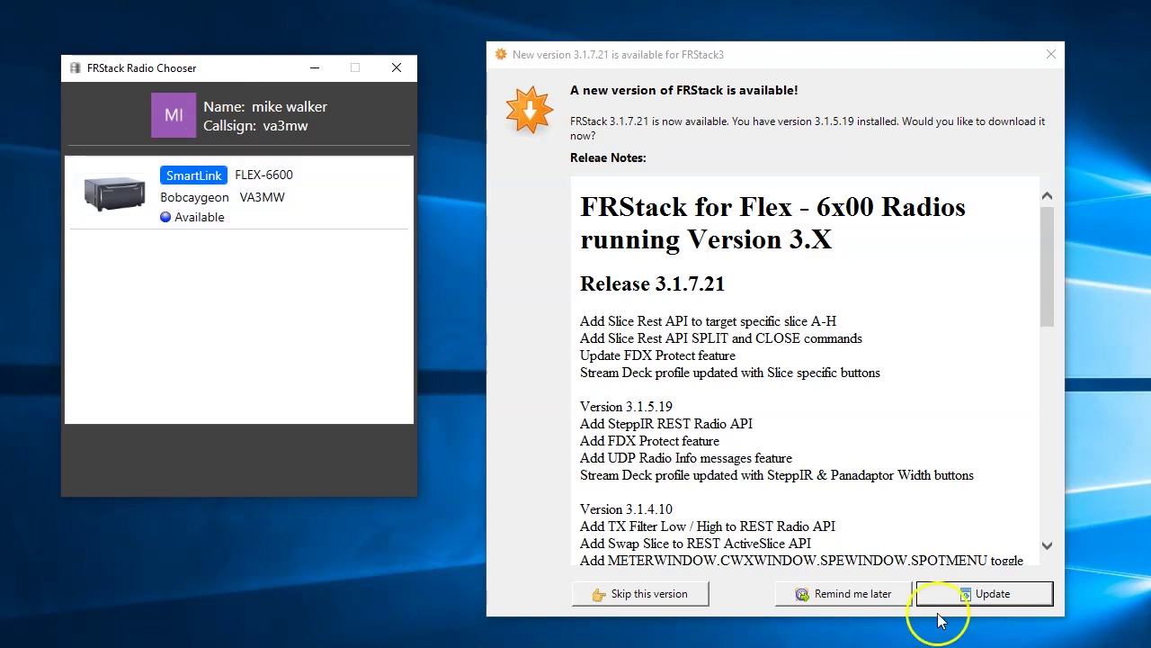
{"action": "left_click", "coordinate": [993, 594]}
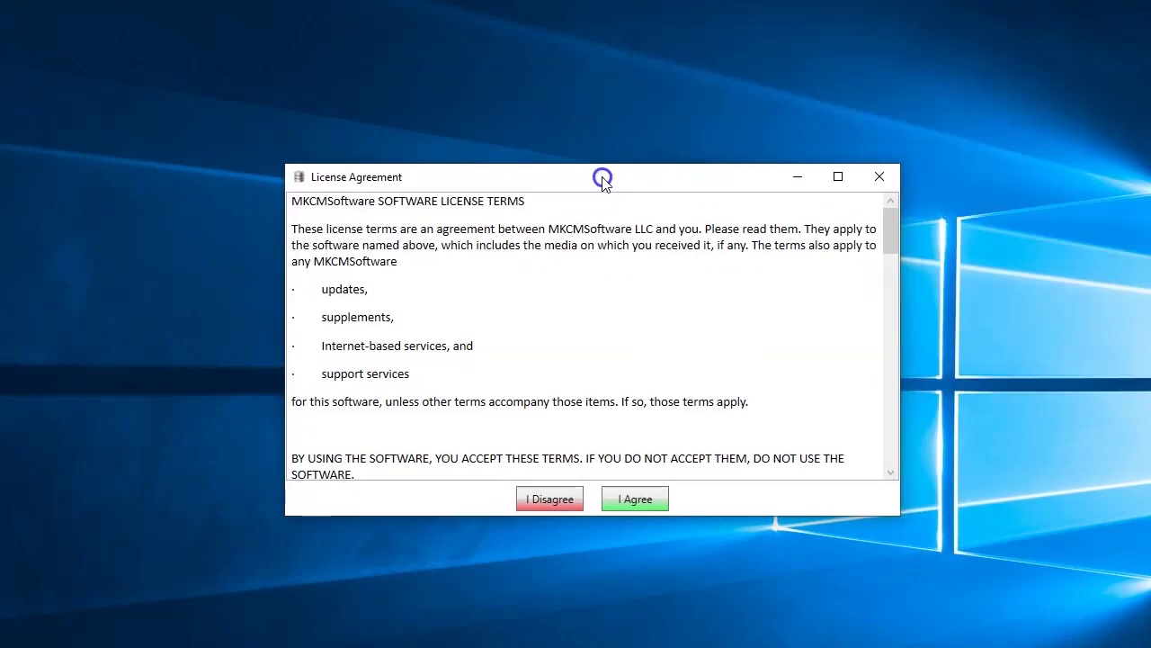
- Read through the MKCMSoftware license terms and agree to them
{"action": "left_click_drag", "start_coordinate": [599, 178], "coordinate": [516, 186]}
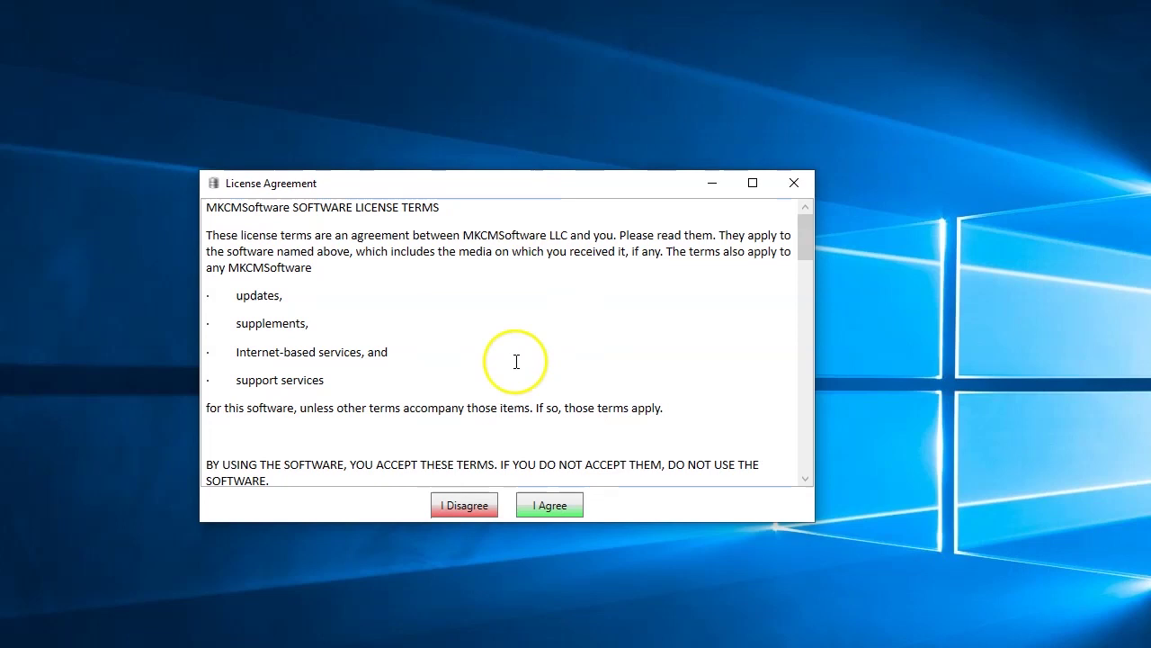
{"action": "scroll", "coordinate": [630, 339], "scroll_direction": "down", "scroll_amount": 2}
{"action": "scroll", "coordinate": [632, 341], "scroll_direction": "down", "scroll_amount": 6}
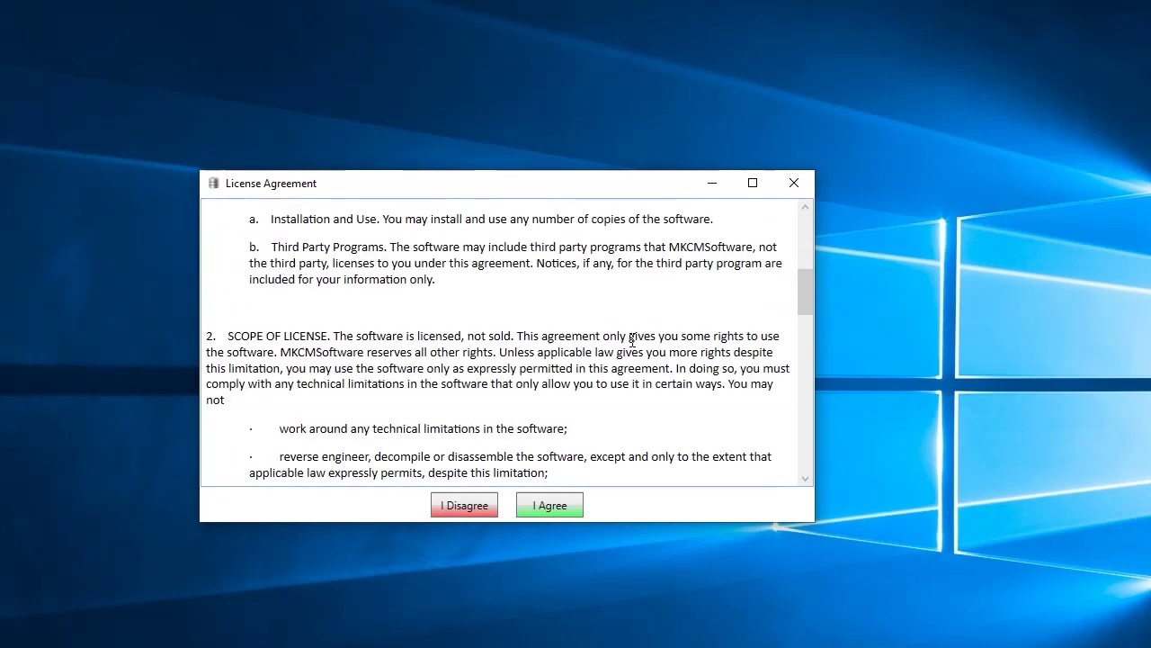
{"action": "left_click", "coordinate": [581, 508]}
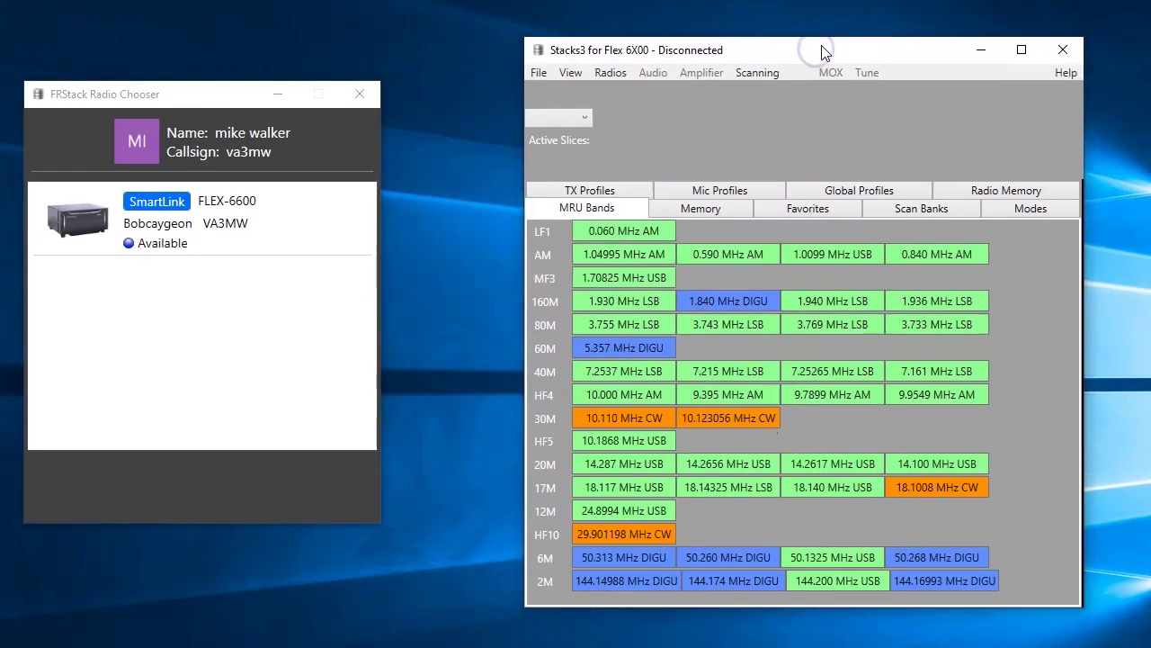
- Connect FRStack to the FLEX-6600 SmartLink radio and check the settings of its active slice A
{"action": "left_click", "coordinate": [342, 201]}
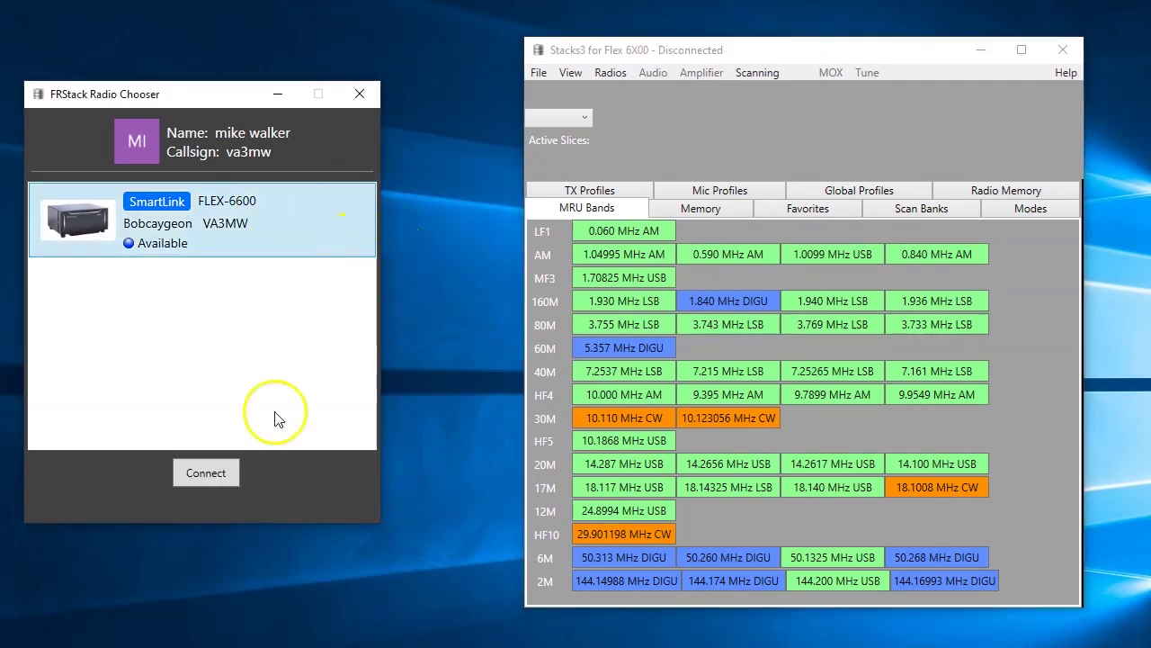
{"action": "left_click", "coordinate": [220, 475]}
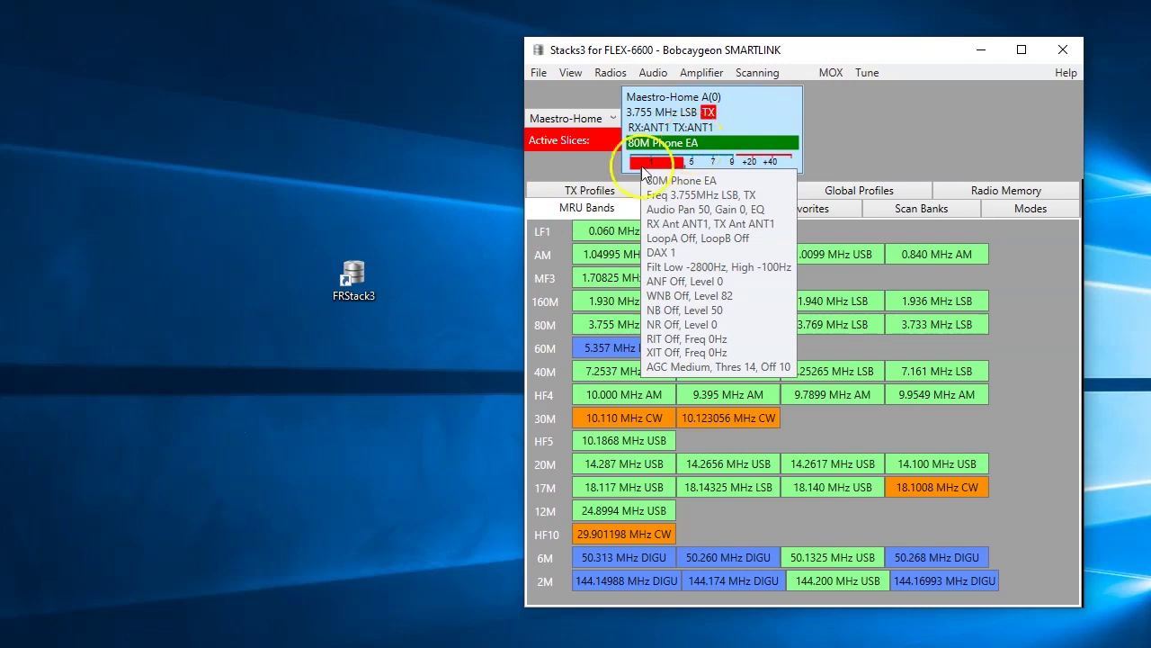
{"action": "mouse_move", "coordinate": [748, 112]}
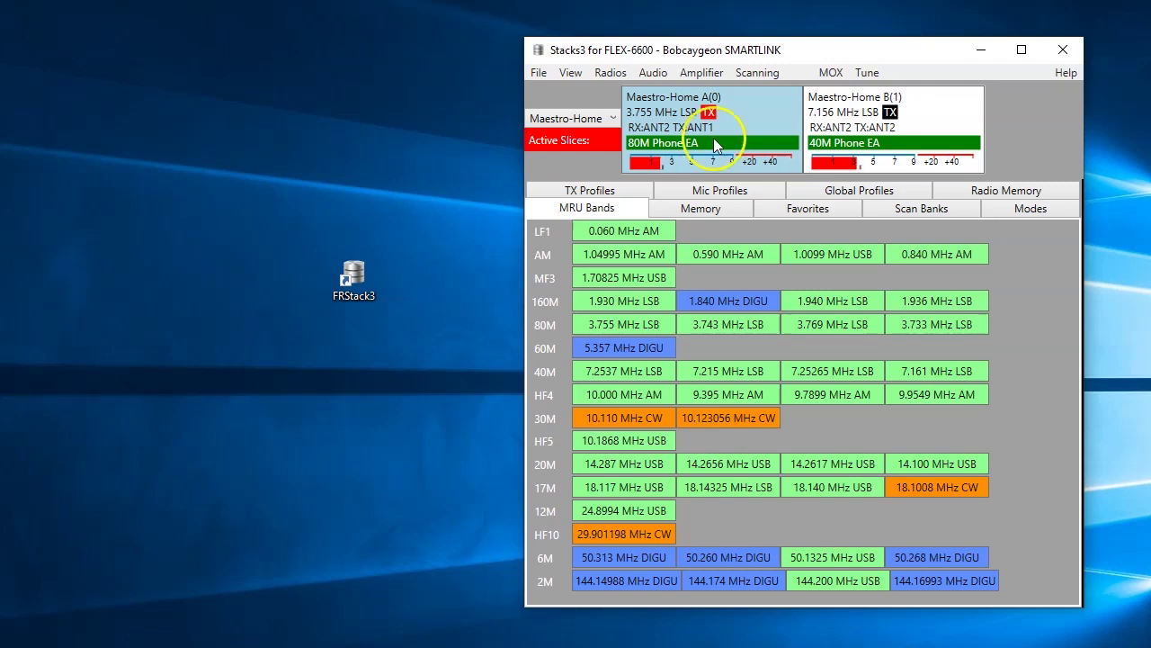
{"action": "mouse_move", "coordinate": [675, 132]}
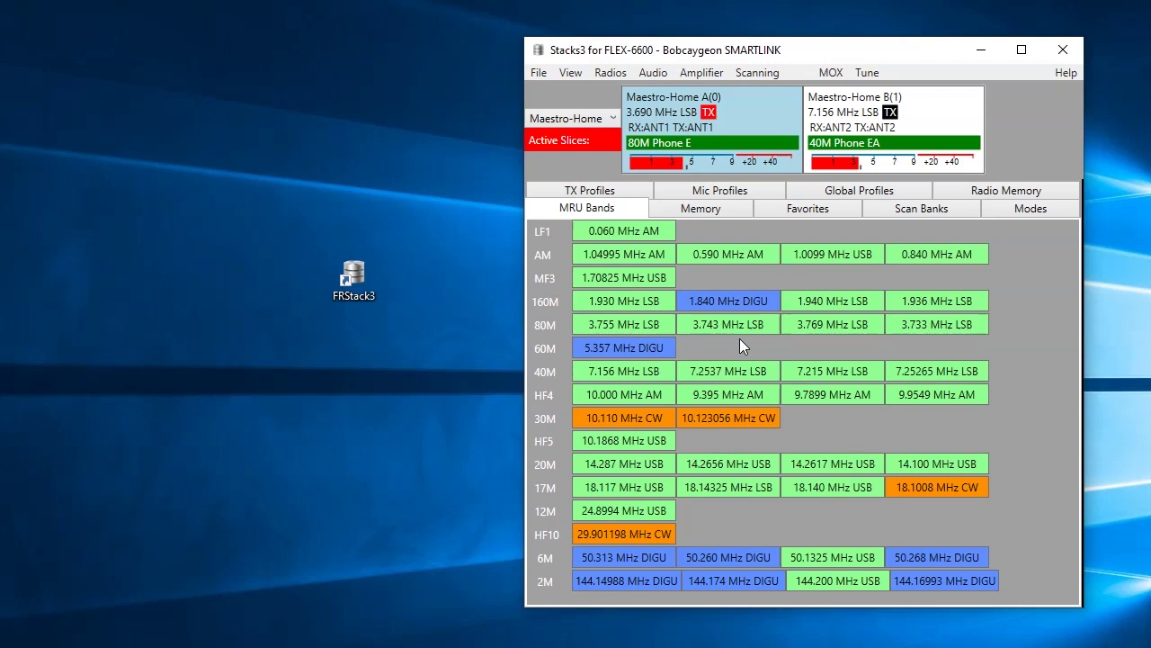
- Inspect the 80M entries among the most recently used bands and recall 3.755 MHz LSB on slice A
{"action": "left_click", "coordinate": [692, 396]}
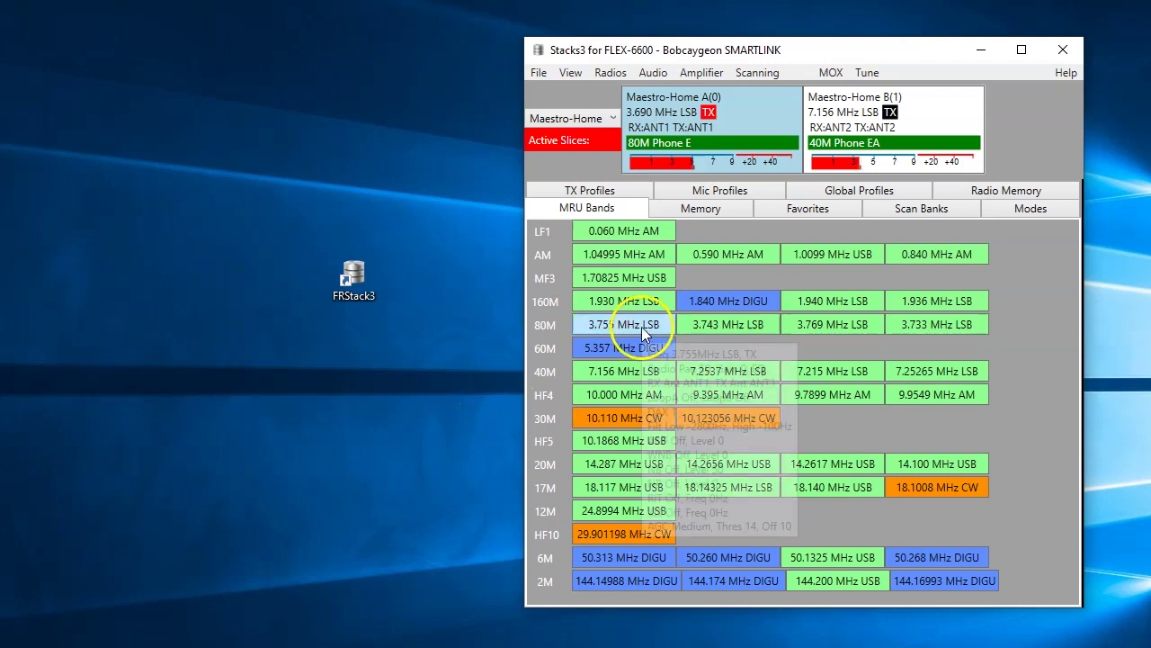
{"action": "mouse_move", "coordinate": [736, 369]}
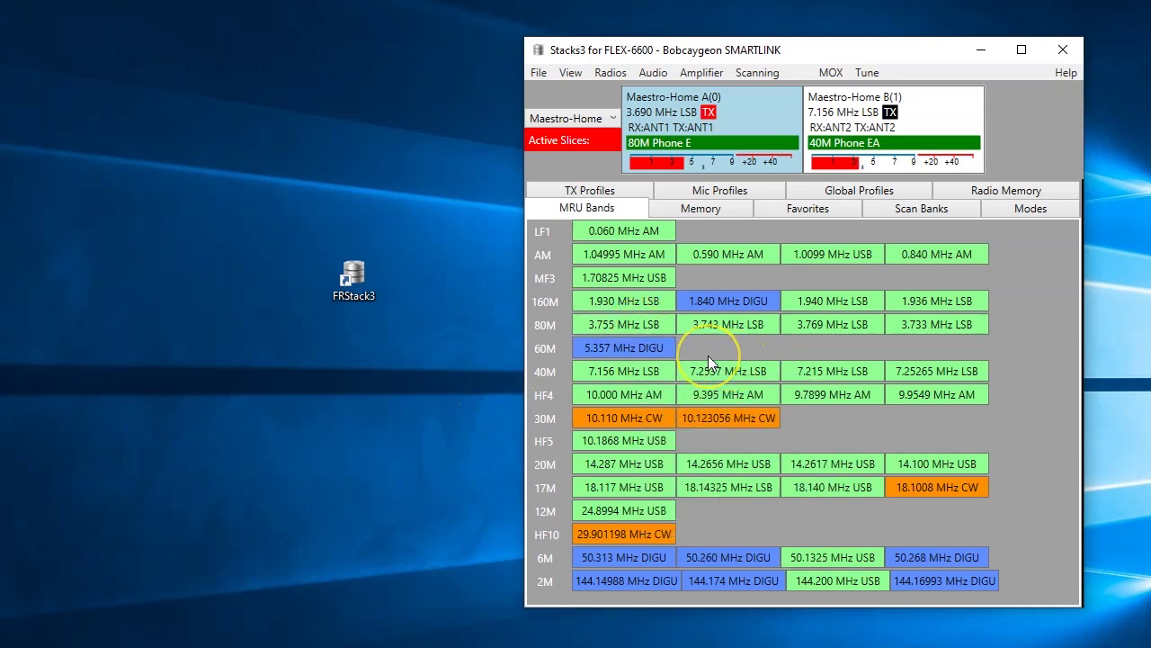
{"action": "mouse_move", "coordinate": [622, 329]}
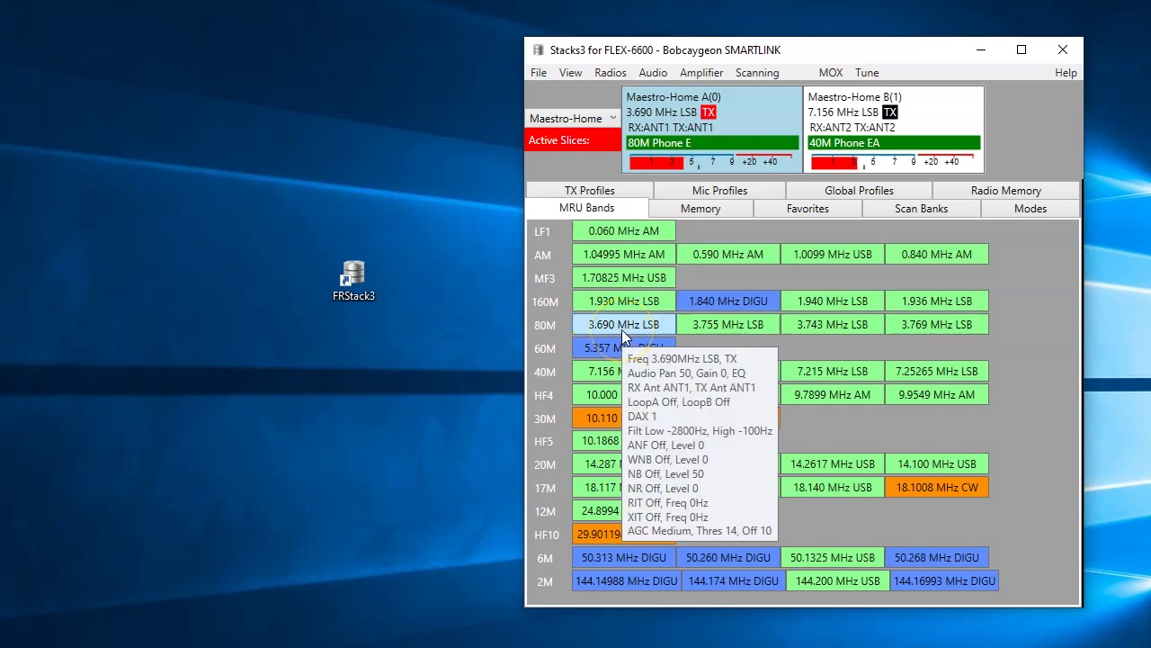
{"action": "mouse_move", "coordinate": [725, 326]}
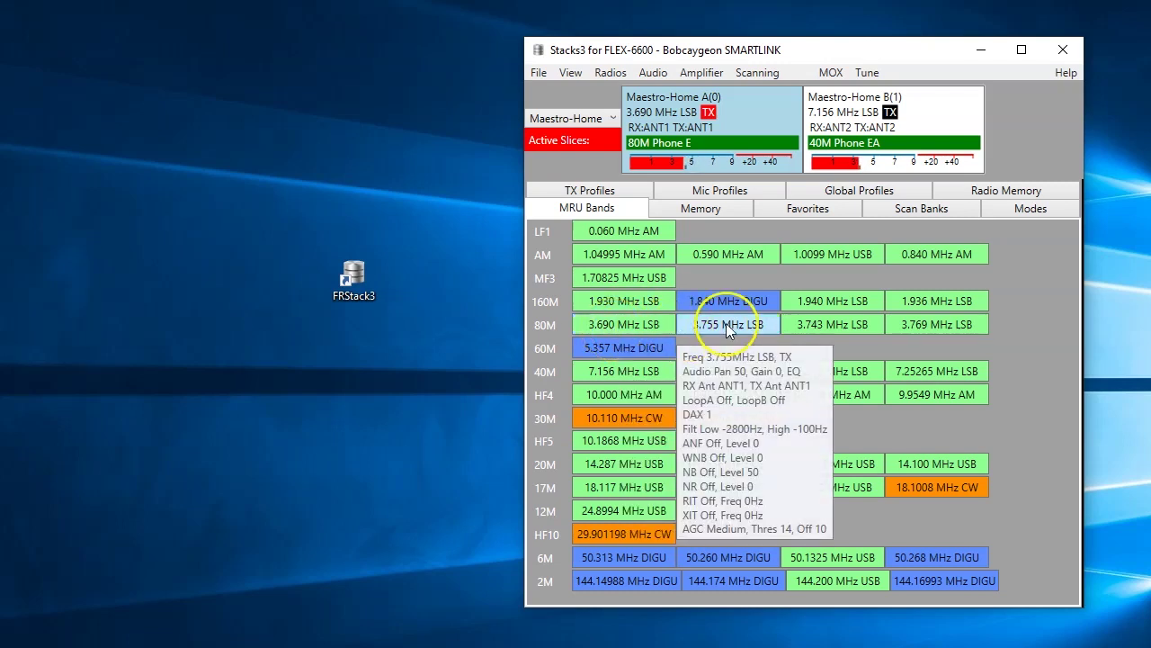
{"action": "left_click", "coordinate": [726, 323]}
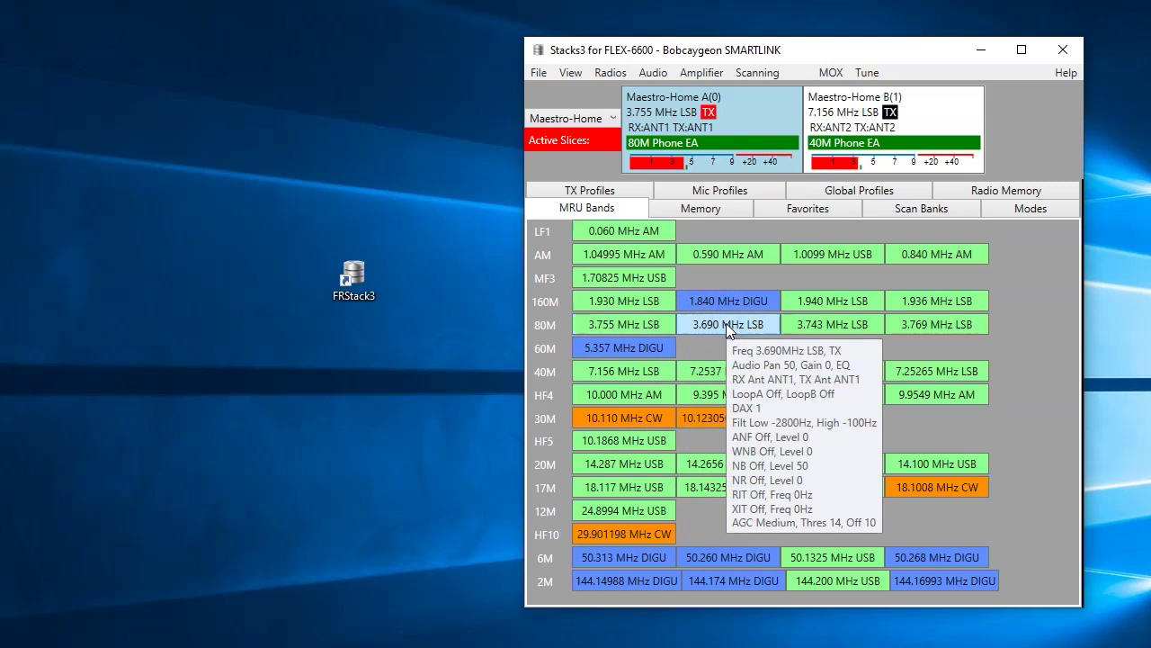
- Look over the stored radio memories and delete the Default global profile
{"action": "left_click", "coordinate": [694, 211]}
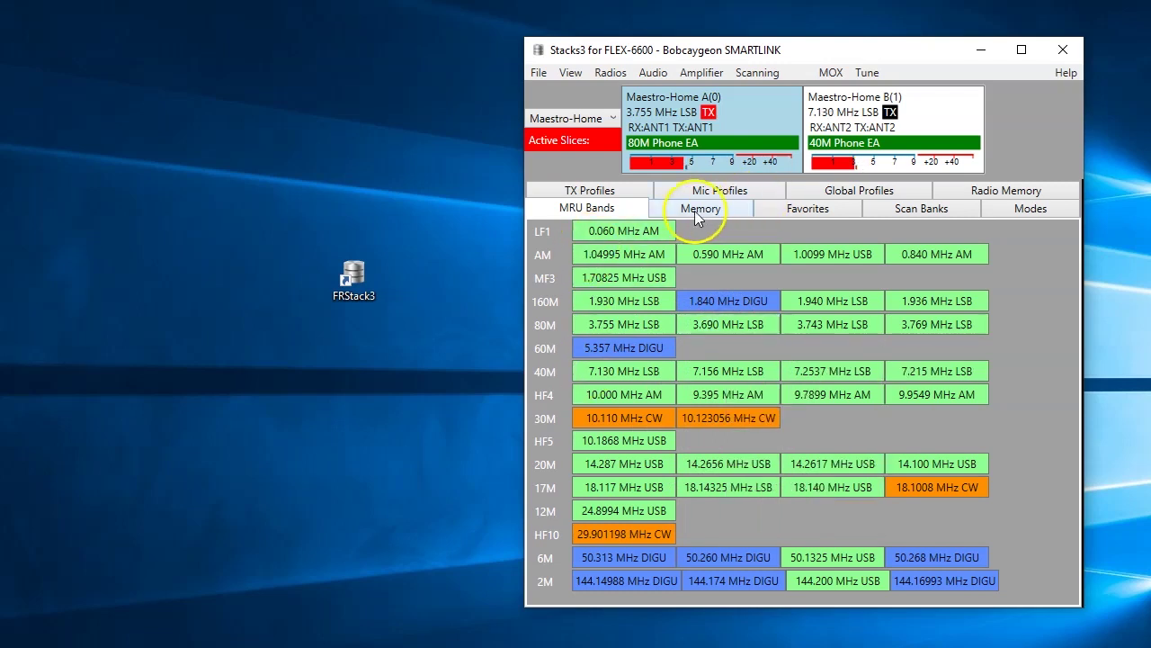
{"action": "left_click", "coordinate": [1007, 191]}
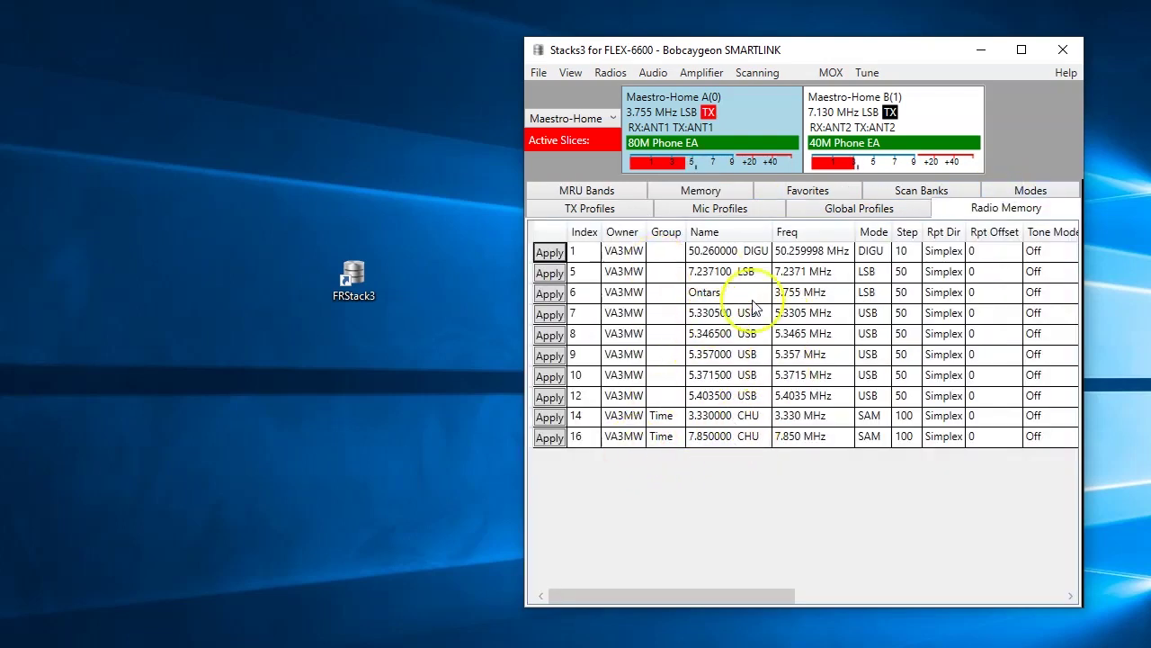
{"action": "left_click", "coordinate": [870, 211]}
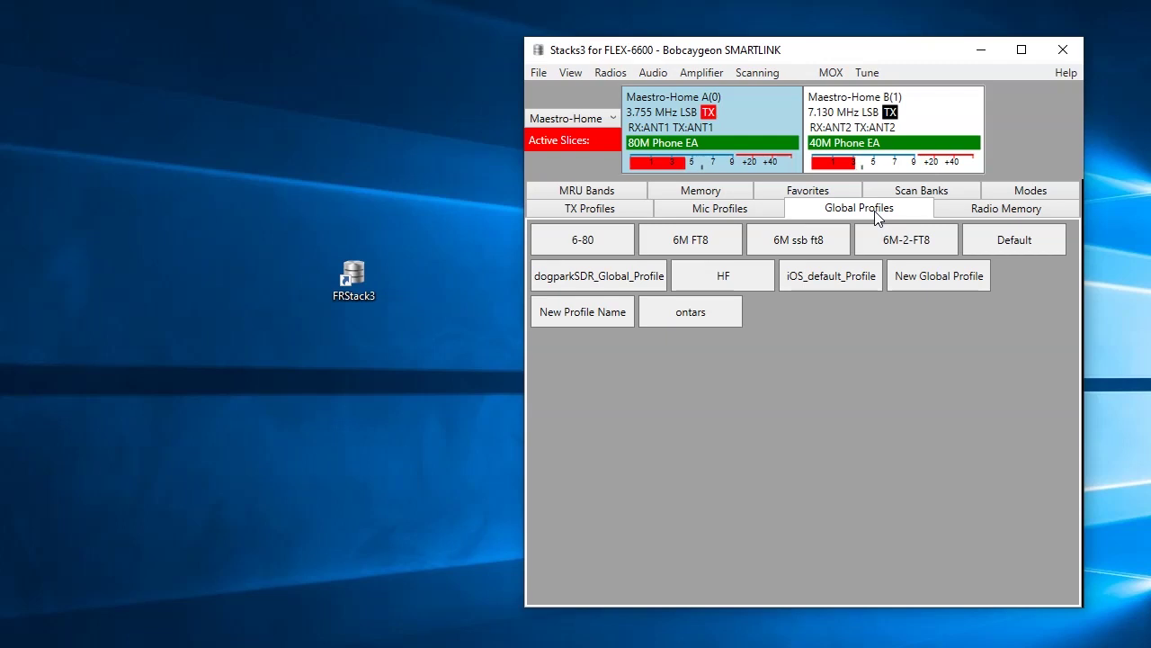
{"action": "left_click", "coordinate": [1022, 213]}
{"action": "right_click", "coordinate": [1021, 241]}
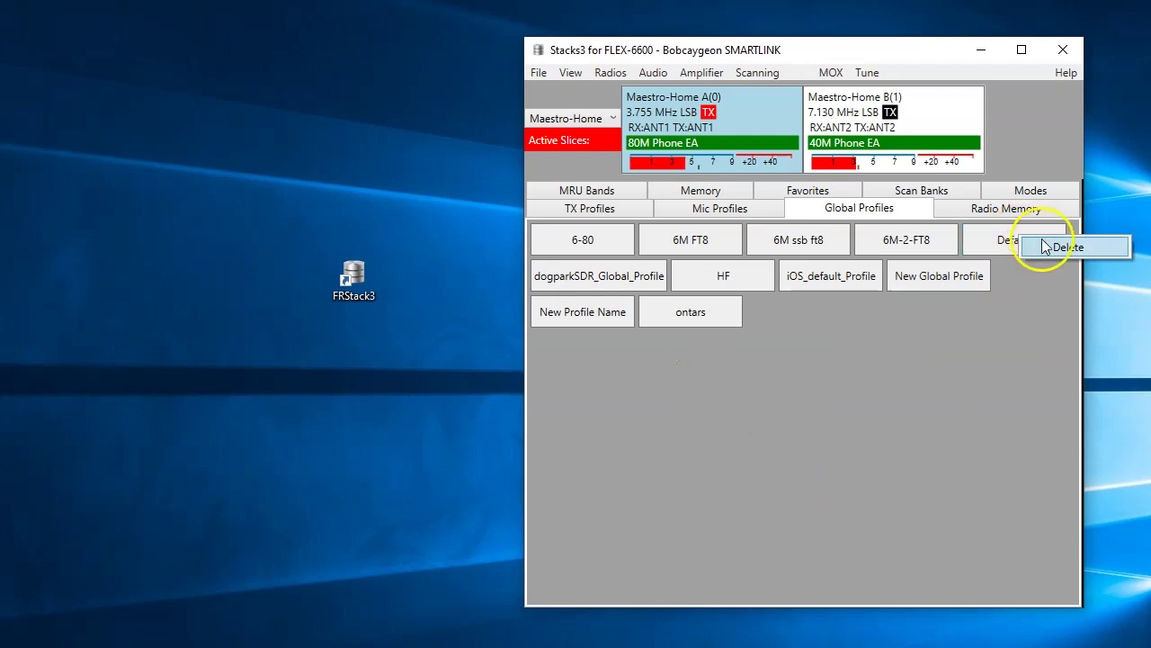
{"action": "left_click", "coordinate": [1039, 245]}
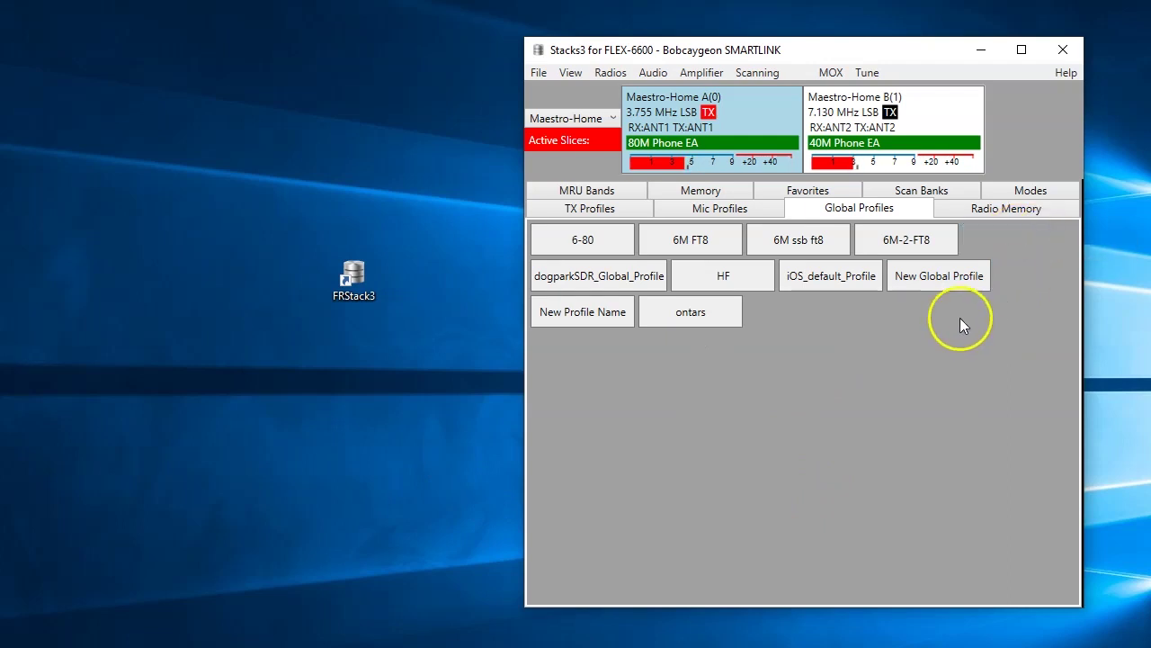
- Check the mode memories and scan banks, and activate the Koss mic profile
{"action": "left_click", "coordinate": [1024, 192]}
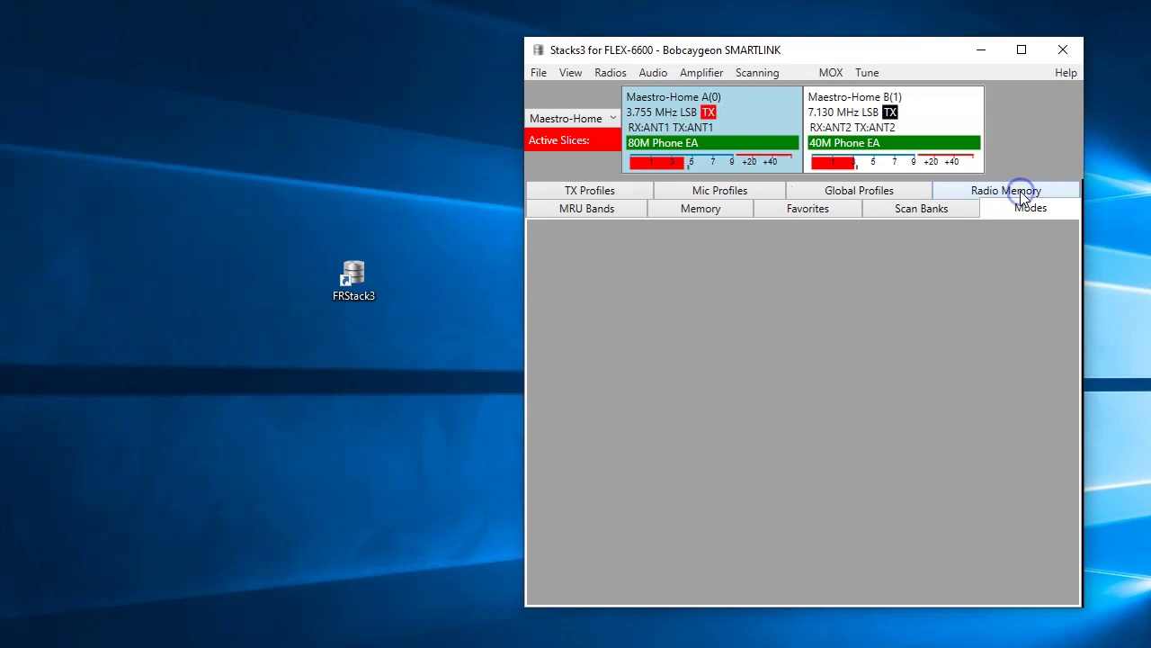
{"action": "left_click", "coordinate": [914, 209]}
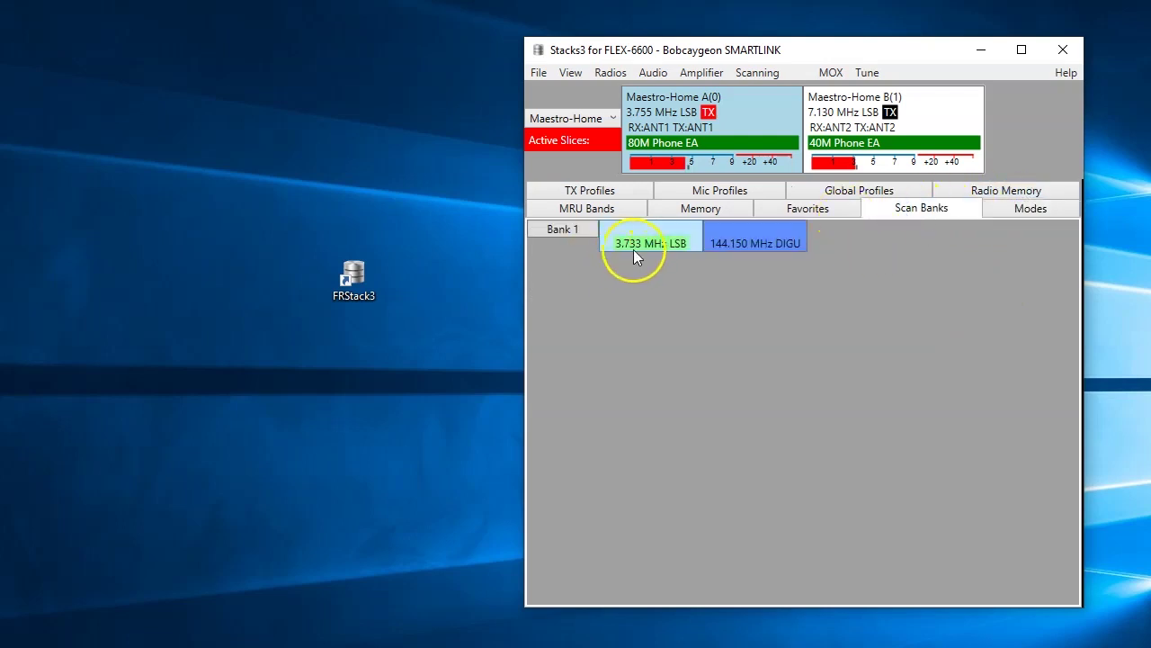
{"action": "left_click", "coordinate": [857, 192]}
{"action": "left_click", "coordinate": [724, 210]}
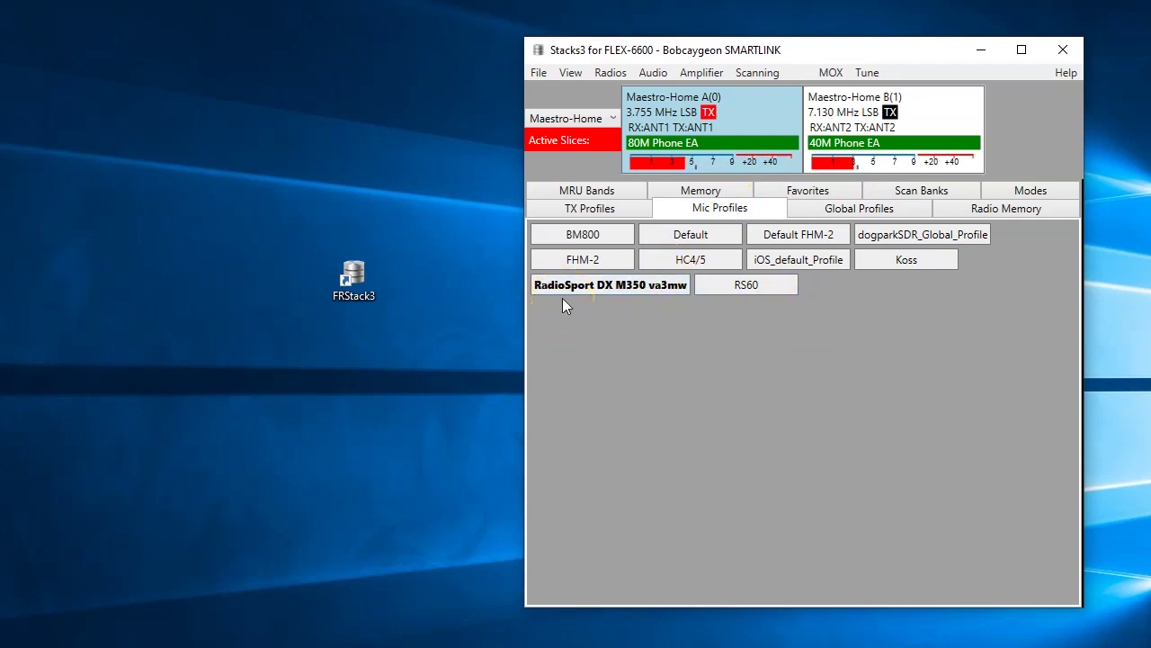
{"action": "left_click", "coordinate": [586, 287]}
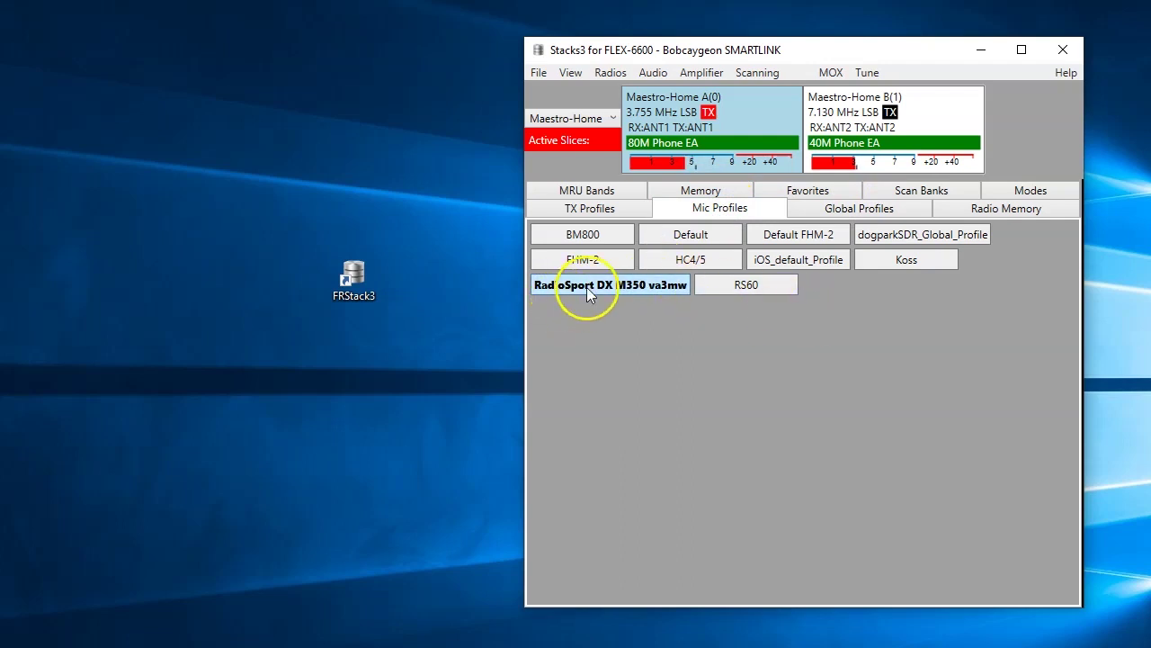
{"action": "left_click", "coordinate": [905, 261]}
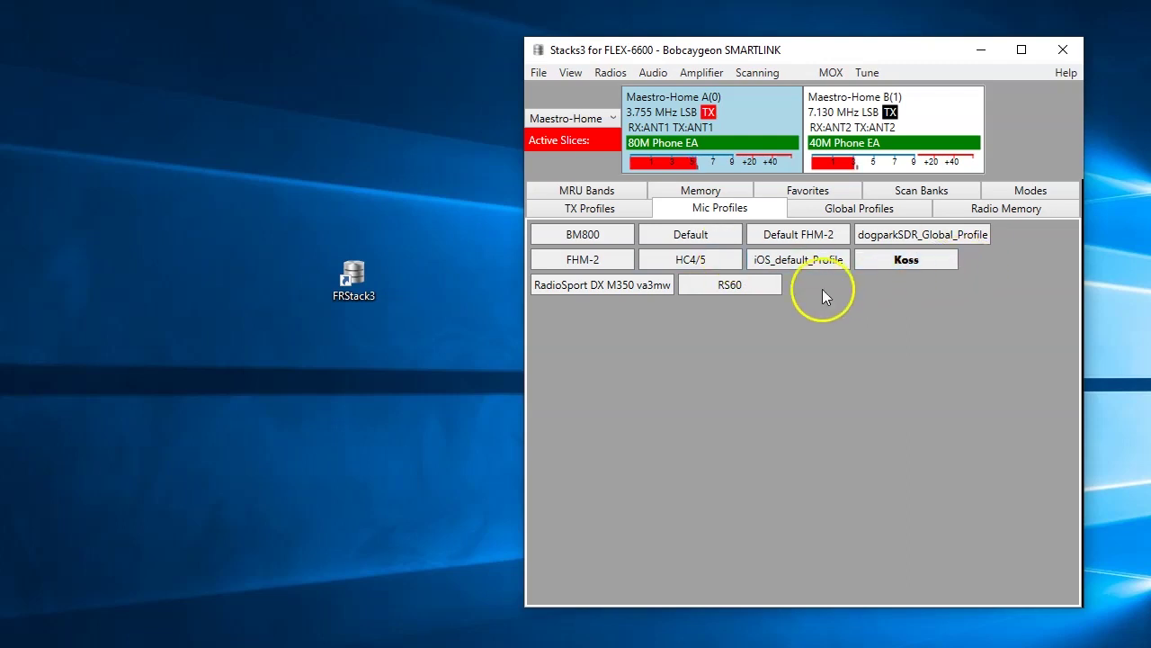
- Activate the FT8-Amp TX profile
{"action": "left_click", "coordinate": [589, 207]}
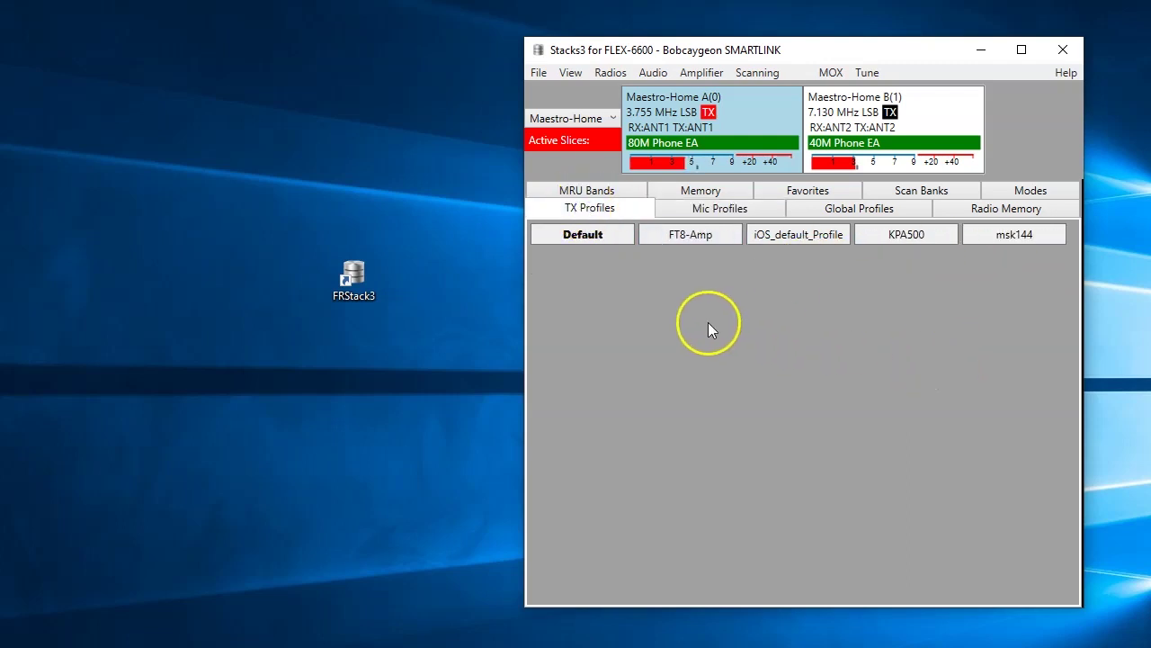
{"action": "left_click", "coordinate": [701, 234]}
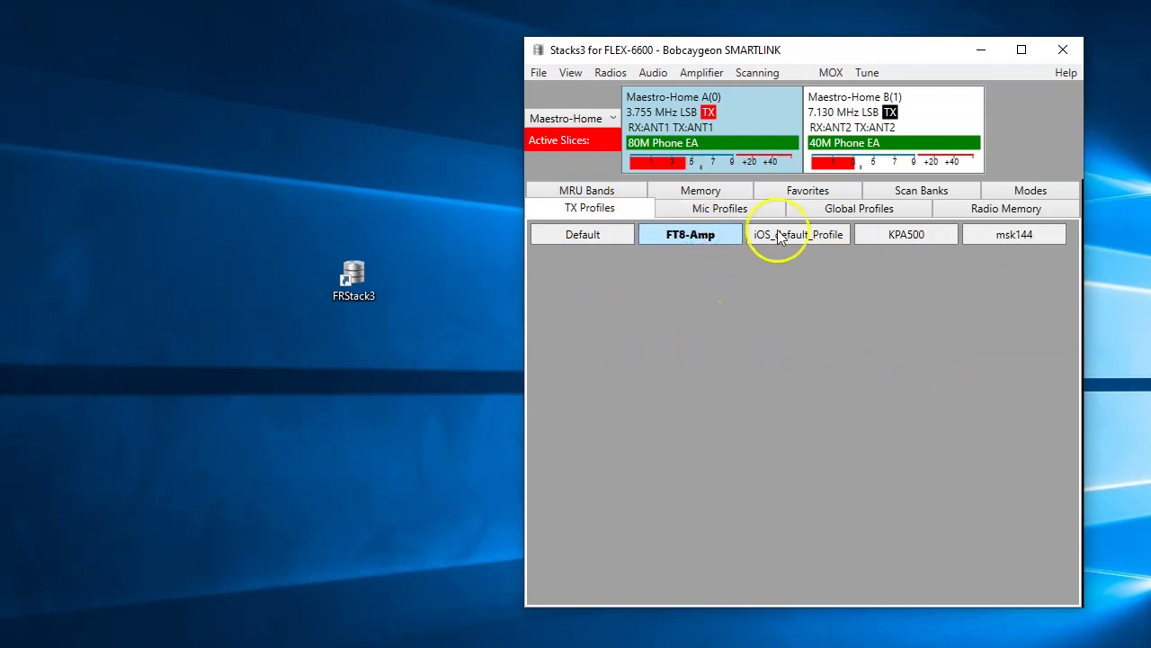
- Activate the KPA500 TX profile and delete it from the TX profiles
{"action": "left_click", "coordinate": [906, 236]}
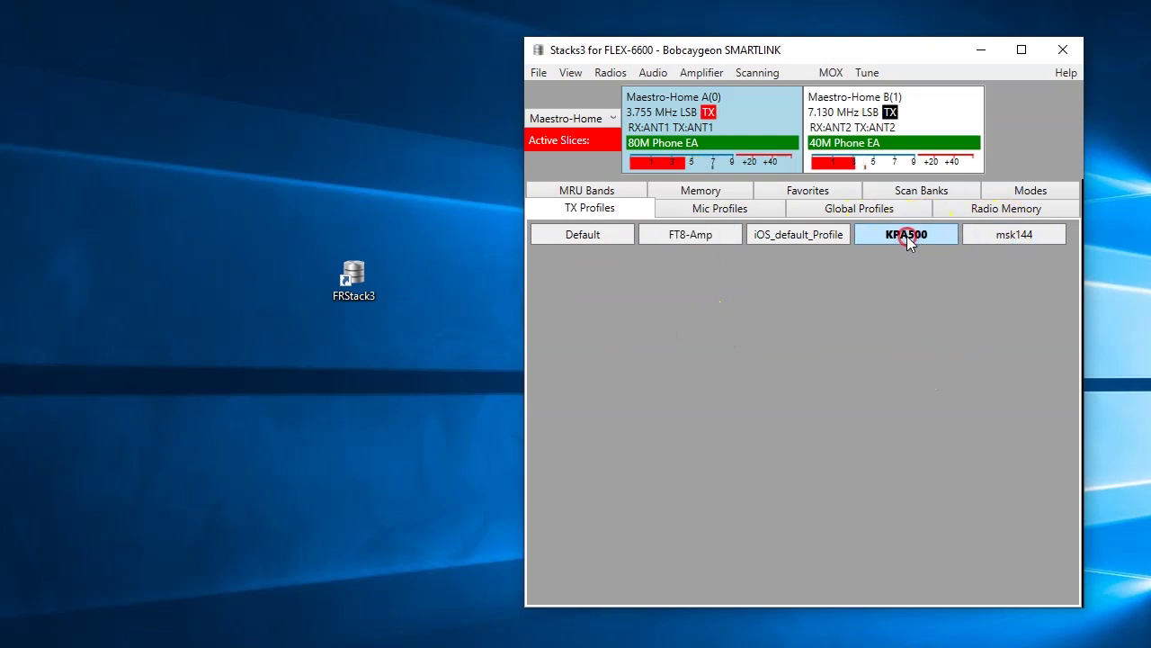
{"action": "right_click", "coordinate": [913, 238]}
{"action": "left_click", "coordinate": [936, 249]}
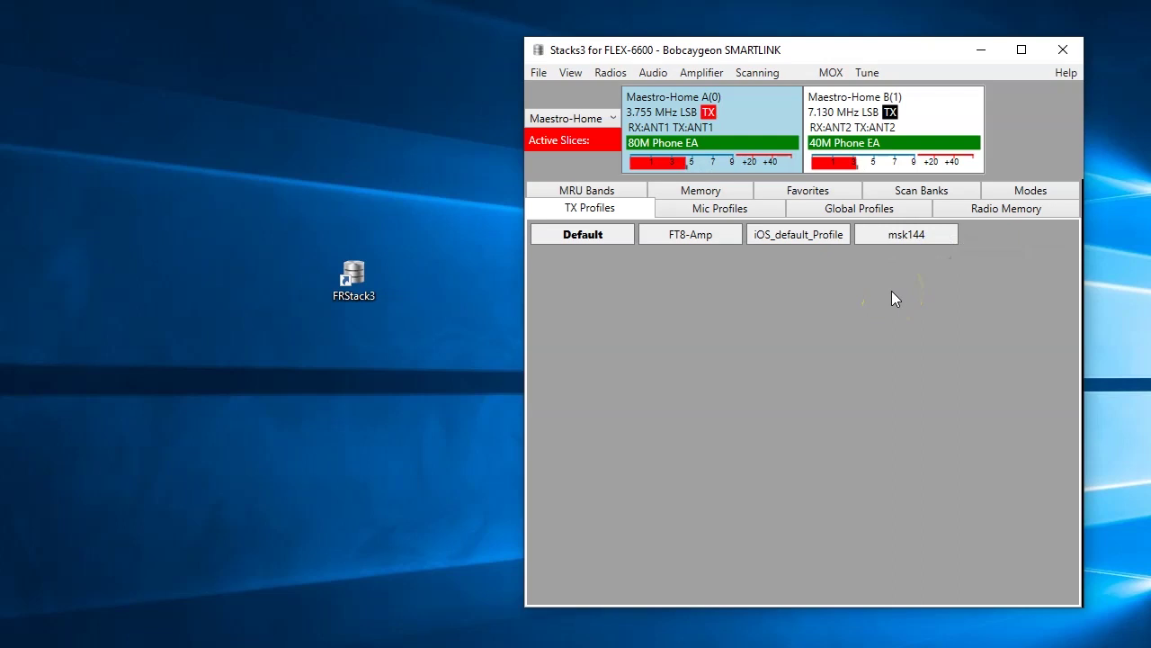
- Look through the radio, audio and amplifier commands, including the slice muting and TX enable options
{"action": "left_click", "coordinate": [608, 73]}
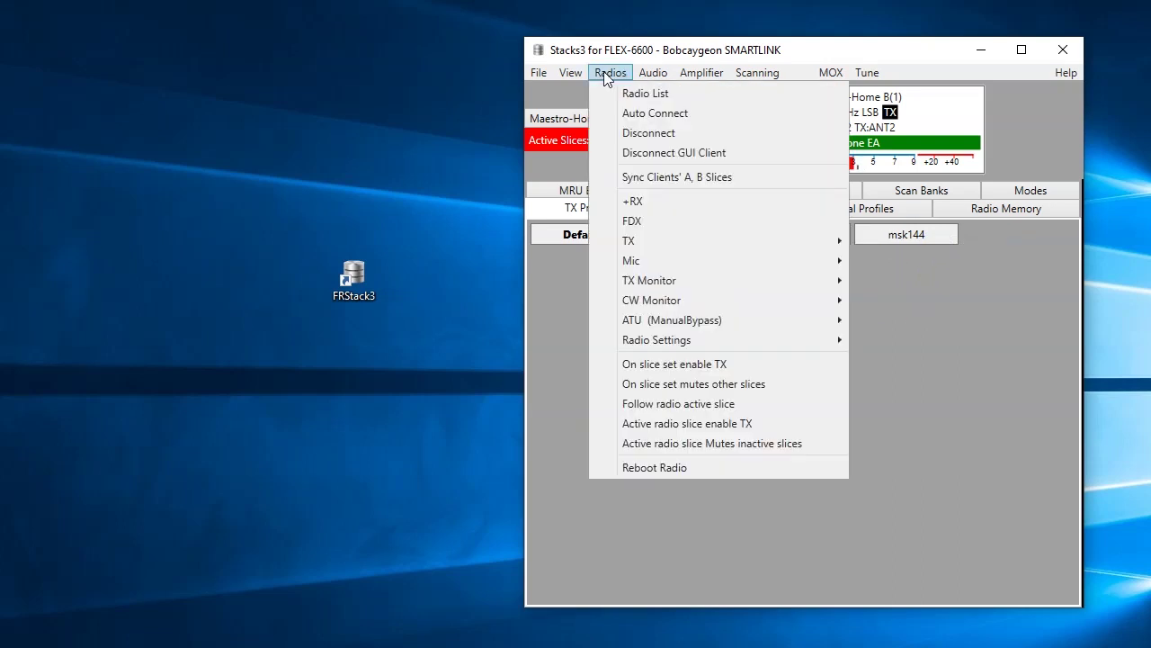
{"action": "mouse_move", "coordinate": [653, 72]}
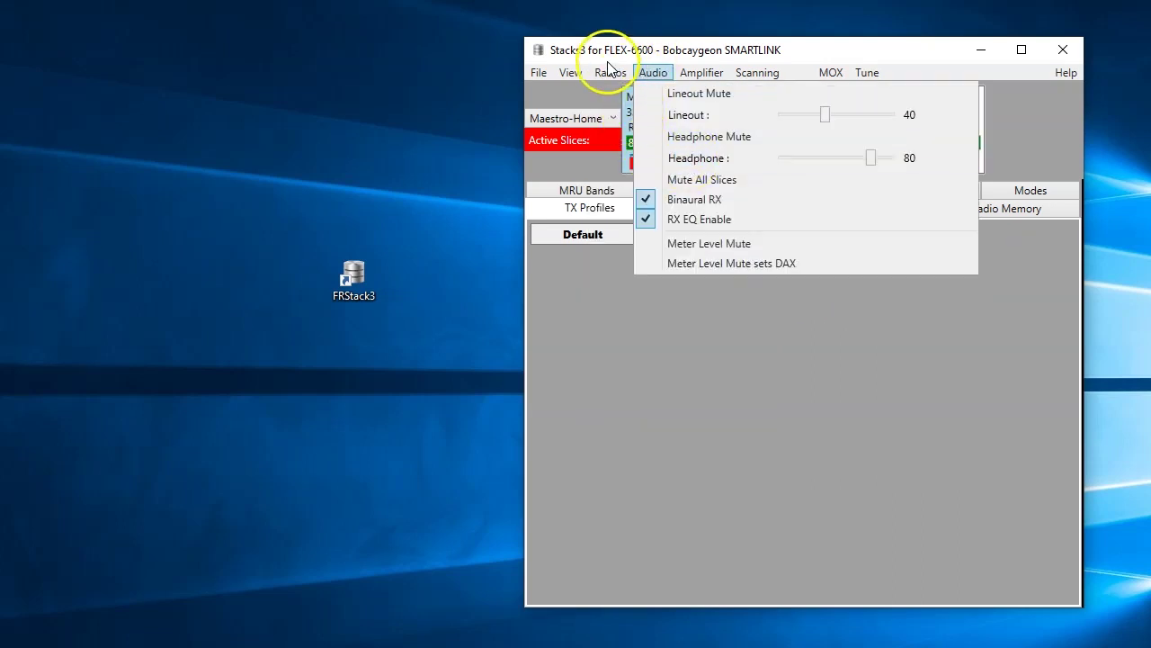
{"action": "mouse_move", "coordinate": [608, 70]}
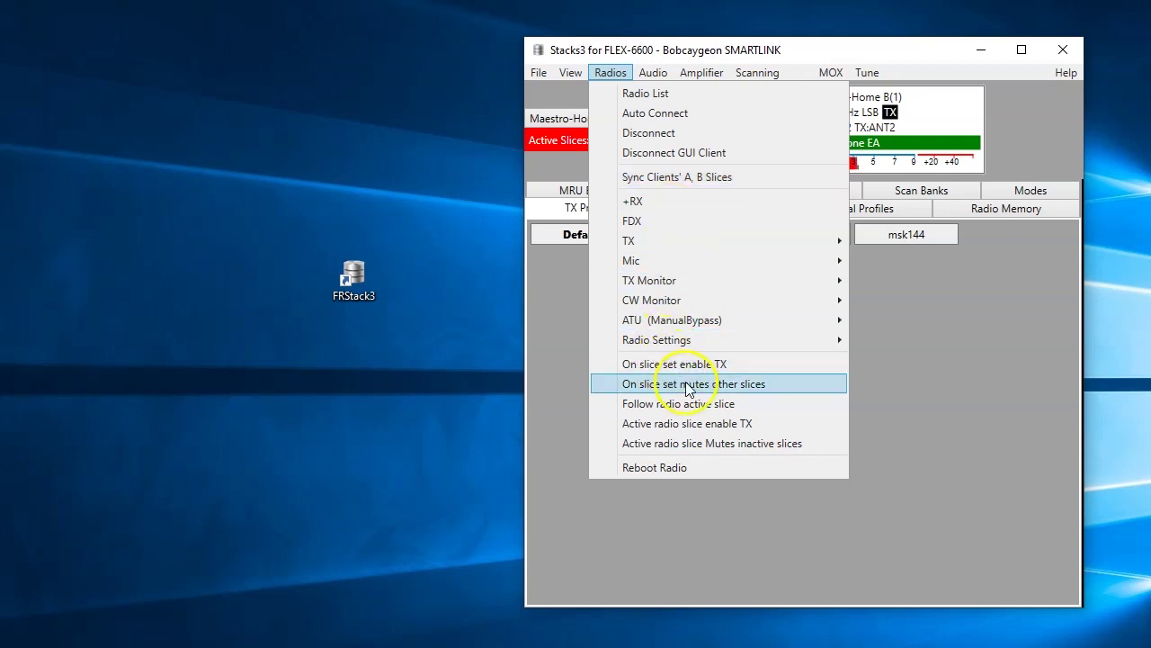
{"action": "mouse_move", "coordinate": [762, 341]}
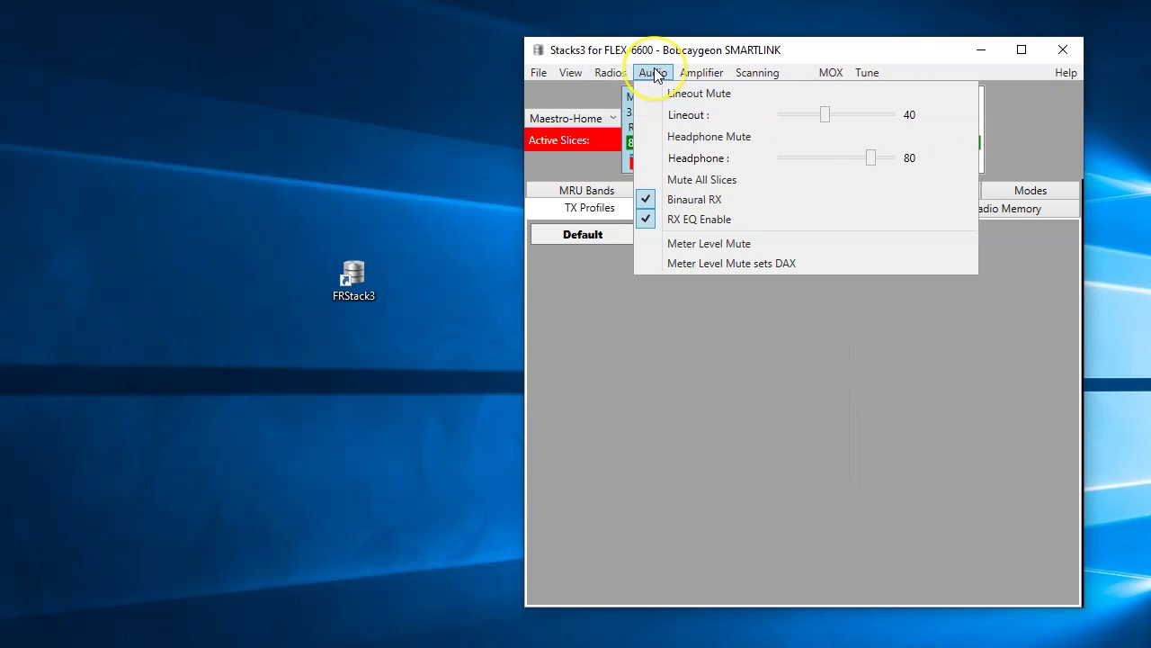
{"action": "mouse_move", "coordinate": [703, 79]}
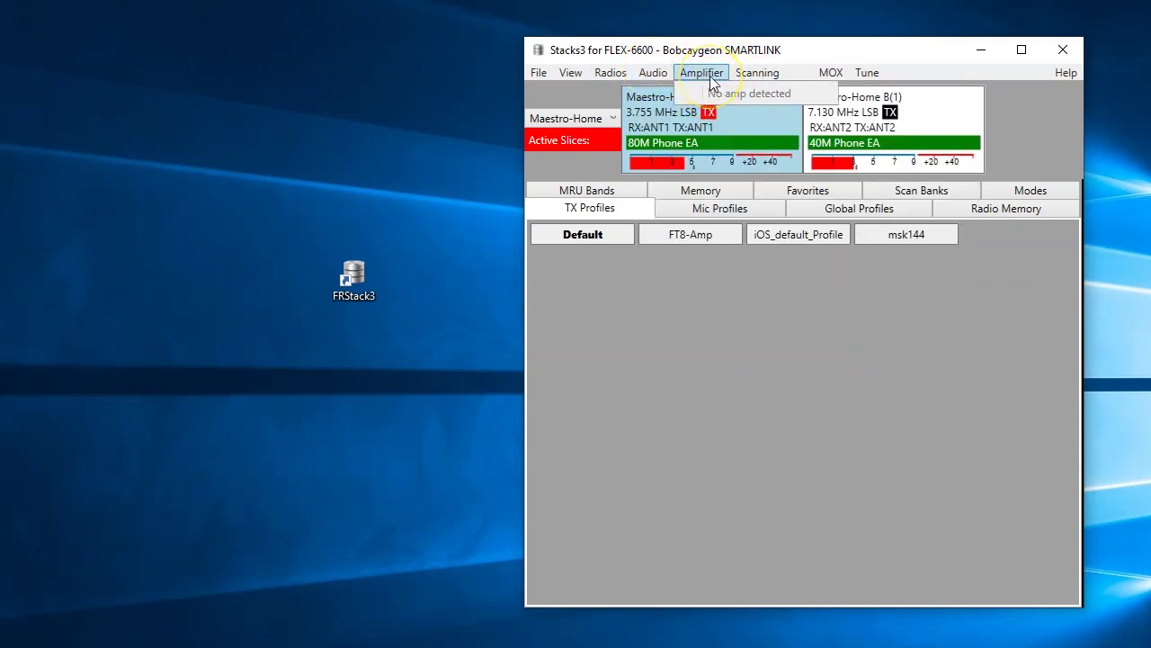
{"action": "key", "text": "Escape"}
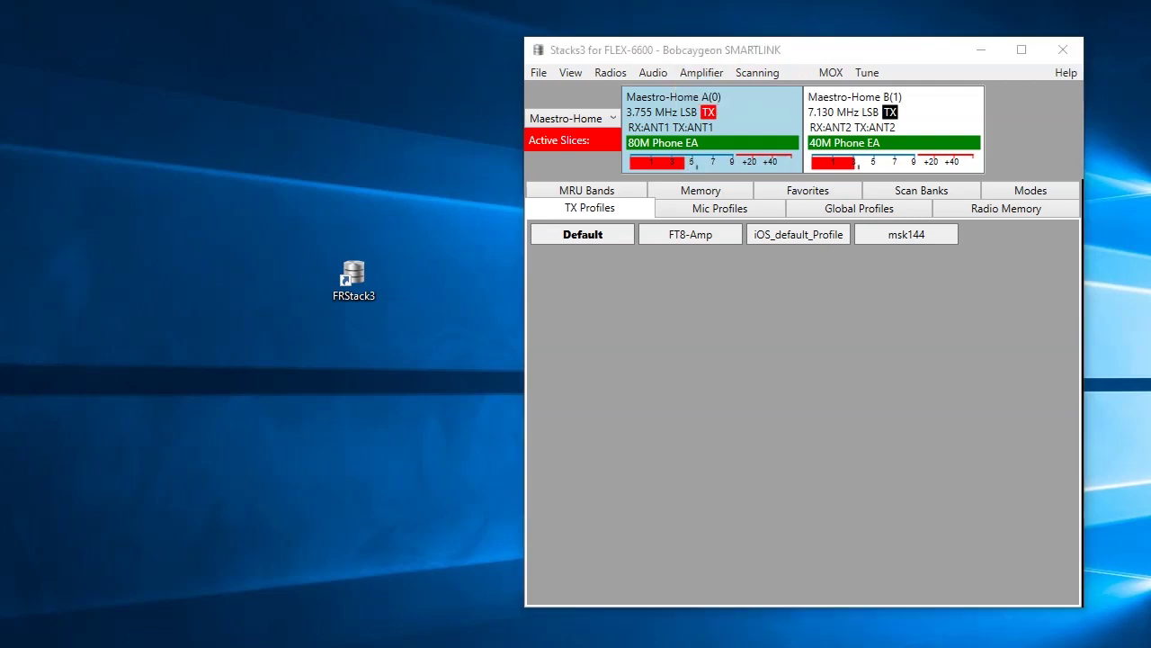
- Set the PowerGeniusXL amplifier to Operate mode
{"action": "left_click", "coordinate": [702, 72]}
{"action": "mouse_move", "coordinate": [971, 93]}
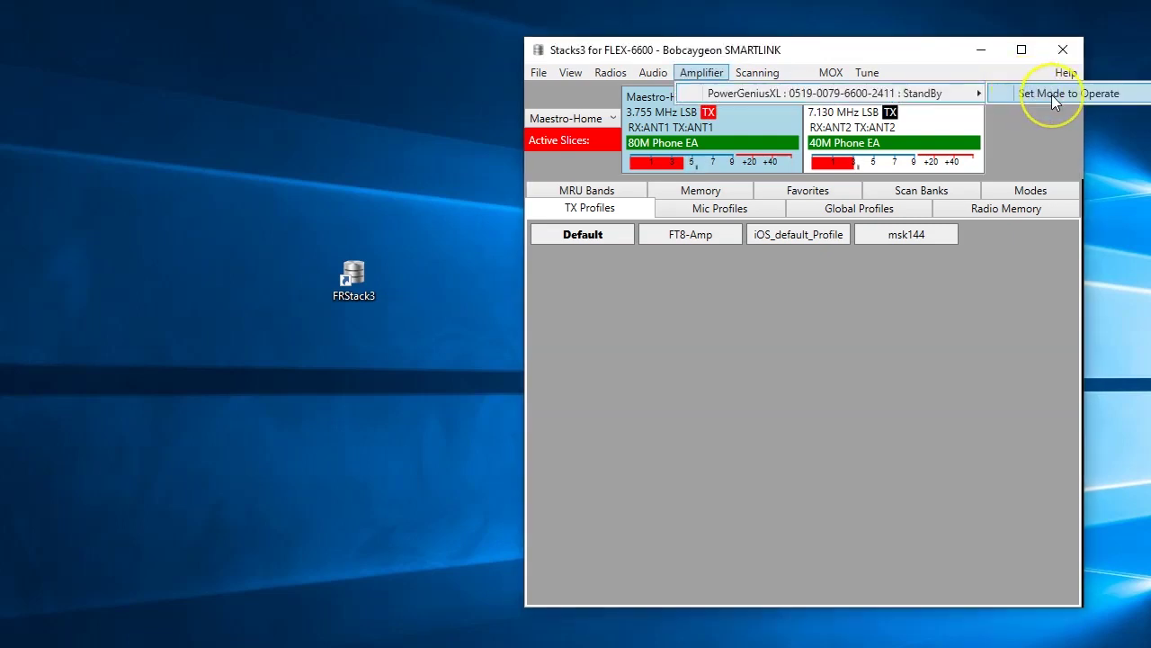
{"action": "left_click", "coordinate": [1039, 95]}
- Examine the view commands and the program options for the user interface, SteppIR and PGXL / SPE / RCA TX, and close the options unchanged
{"action": "left_click", "coordinate": [569, 73]}
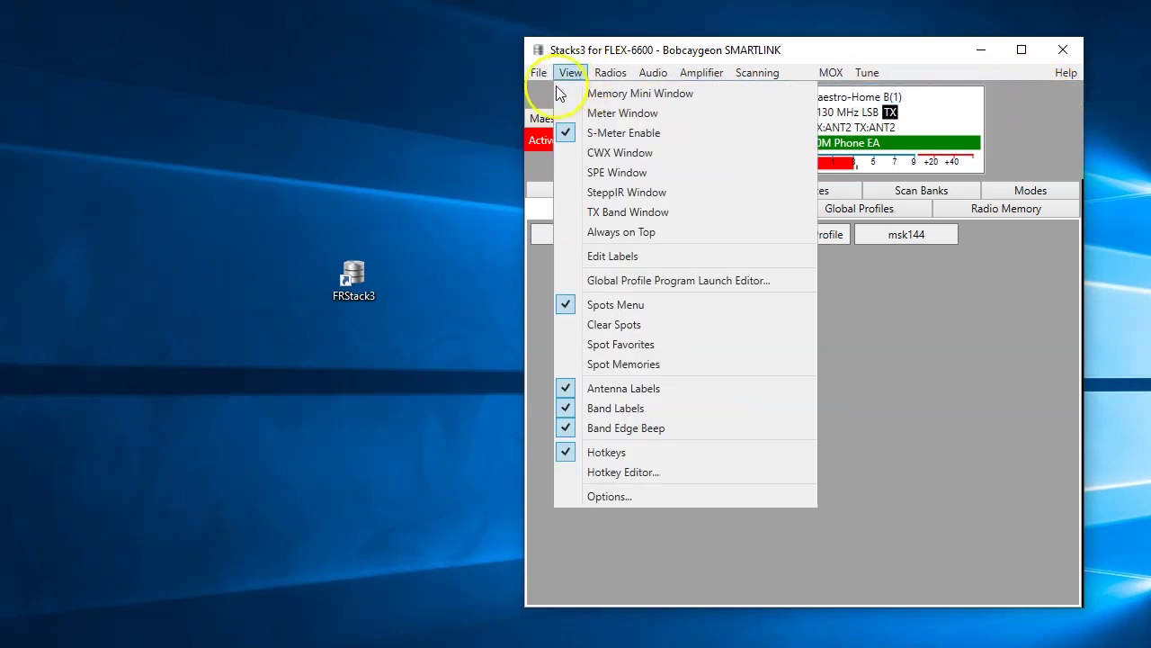
{"action": "left_click", "coordinate": [539, 72]}
{"action": "left_click", "coordinate": [569, 74]}
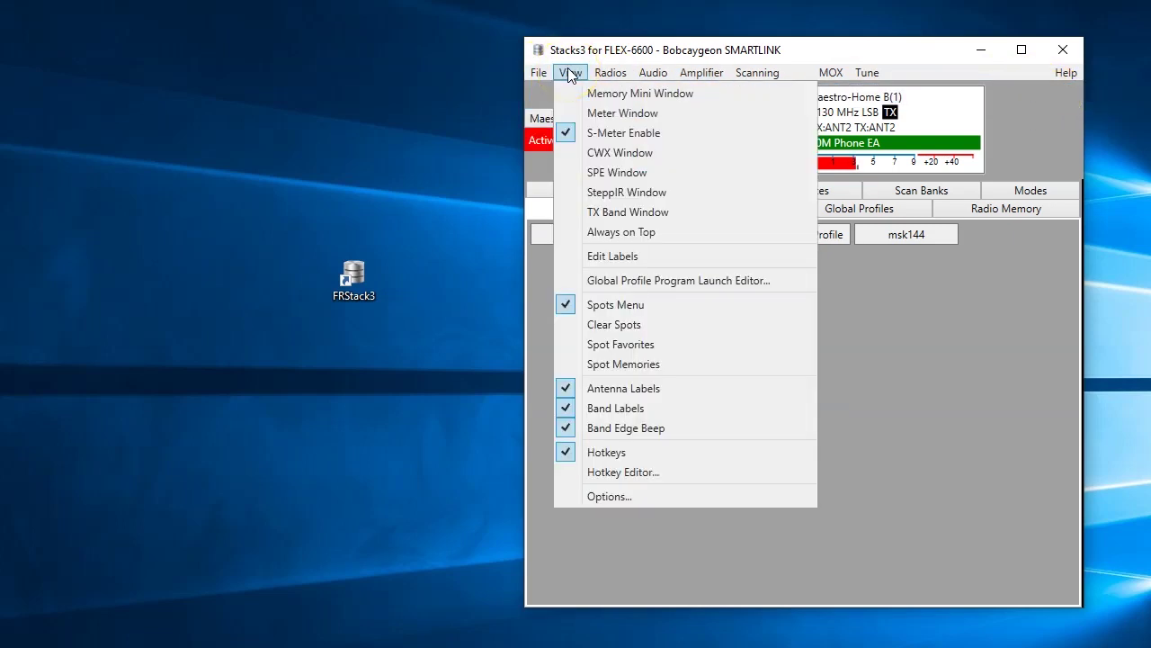
{"action": "left_click", "coordinate": [618, 497]}
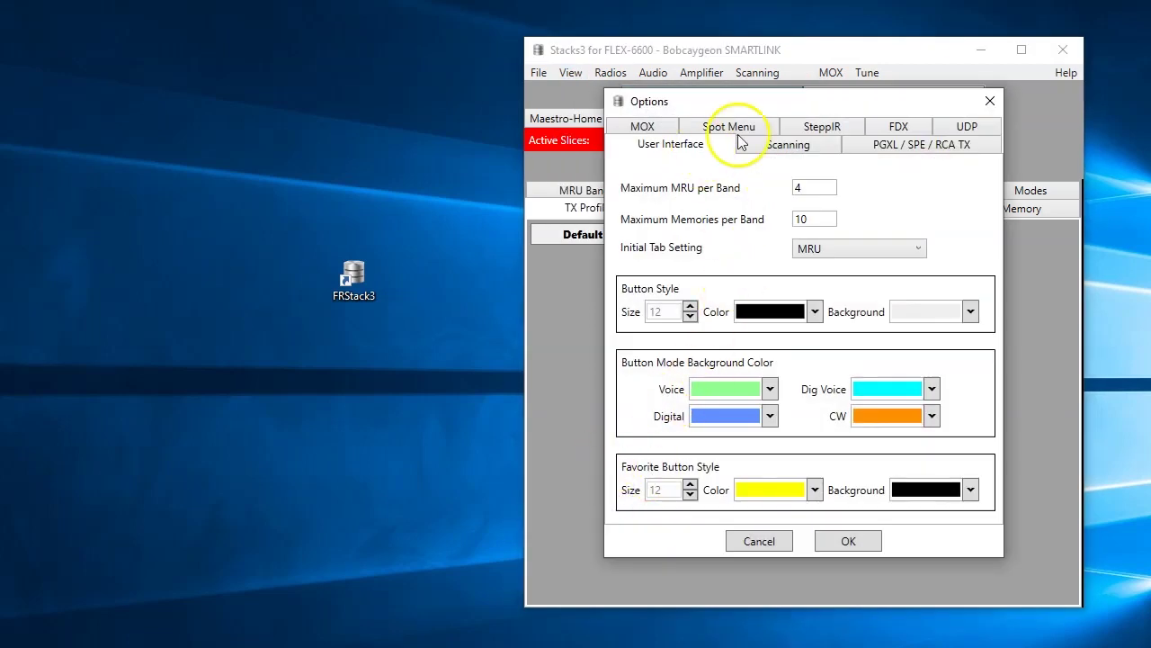
{"action": "left_click", "coordinate": [821, 131]}
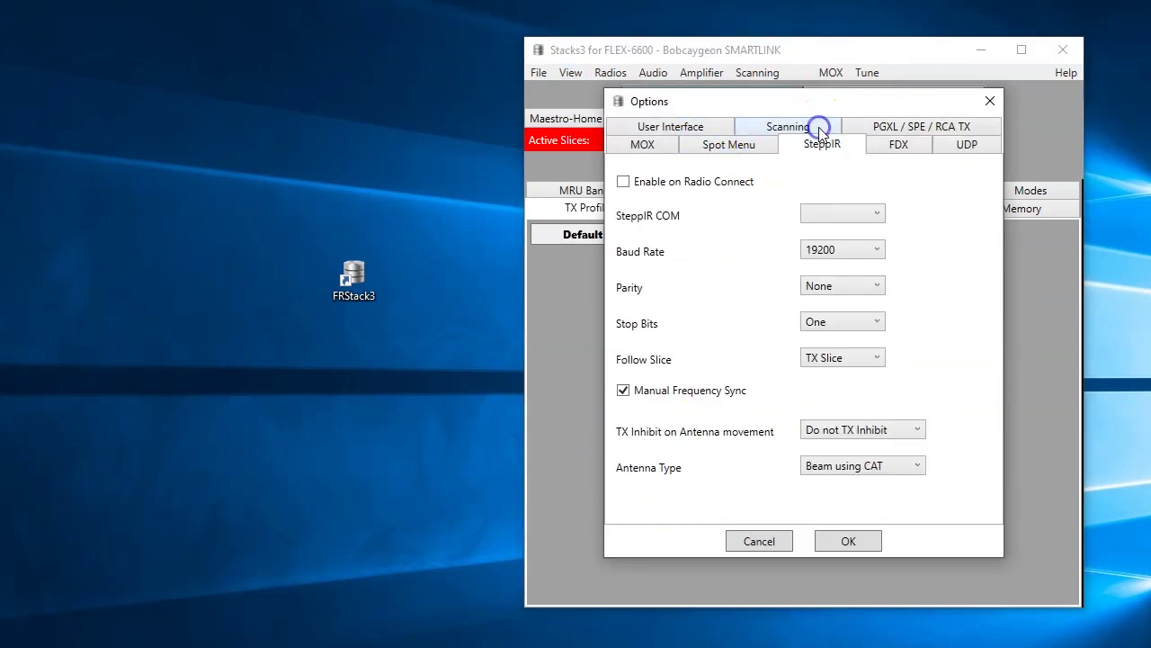
{"action": "left_click", "coordinate": [899, 126]}
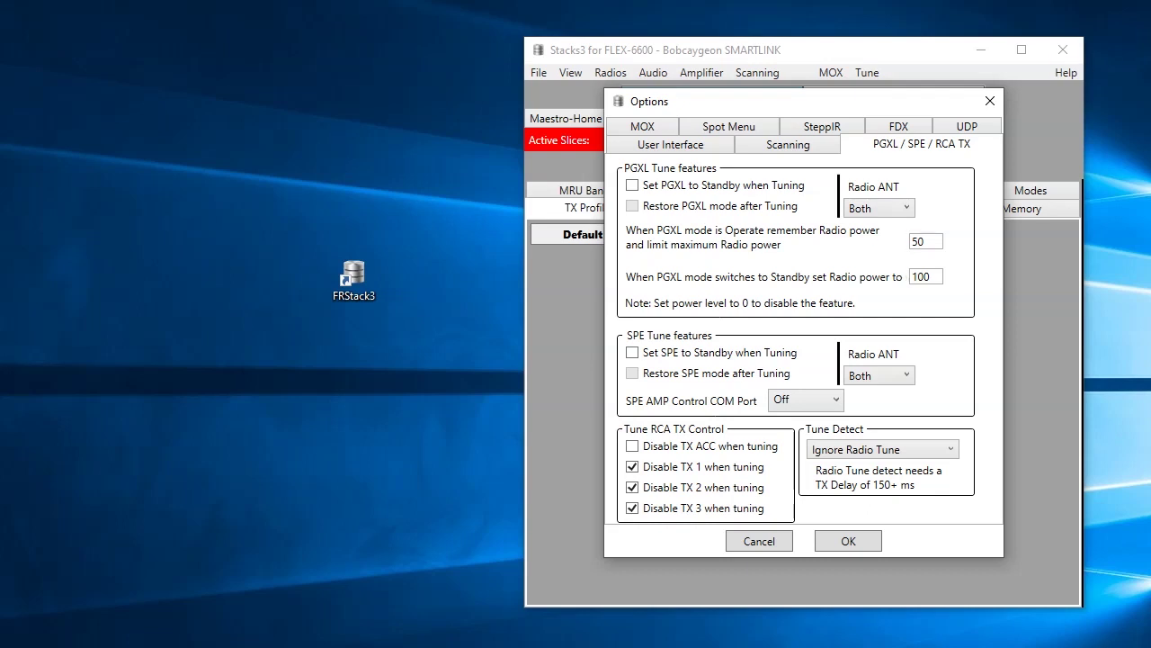
{"action": "left_click", "coordinate": [989, 101]}
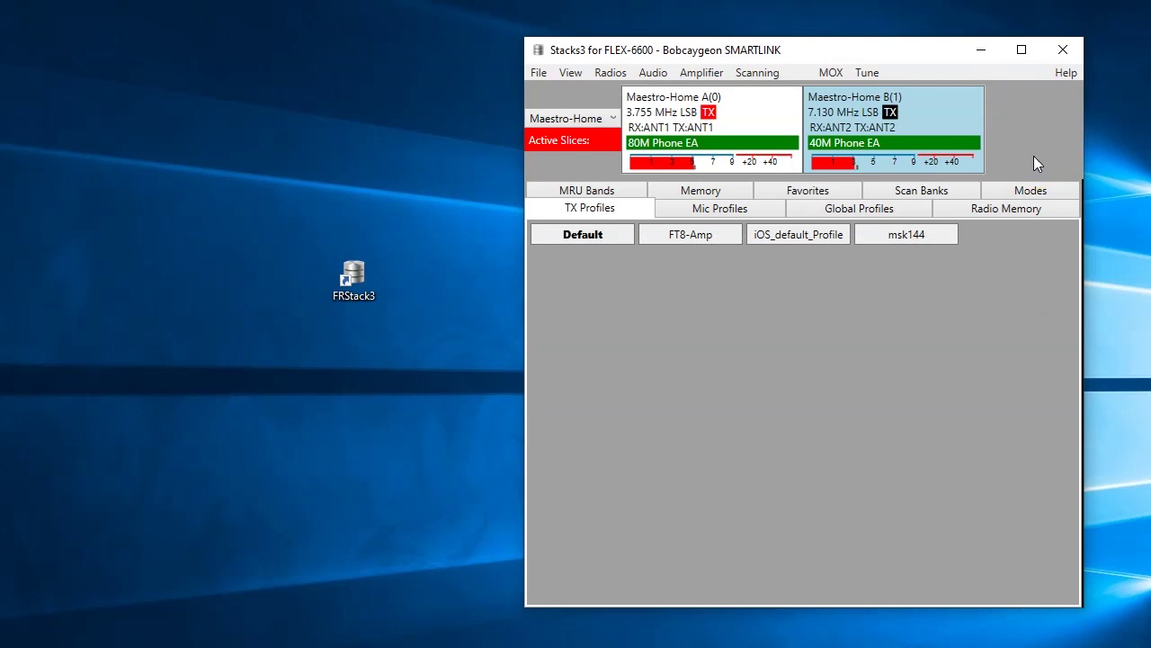
- Examine the FRStack3 key layout in Stream Deck, put away the Elgato product page and return to the Stacks3 window
{"action": "left_click", "coordinate": [1003, 171]}
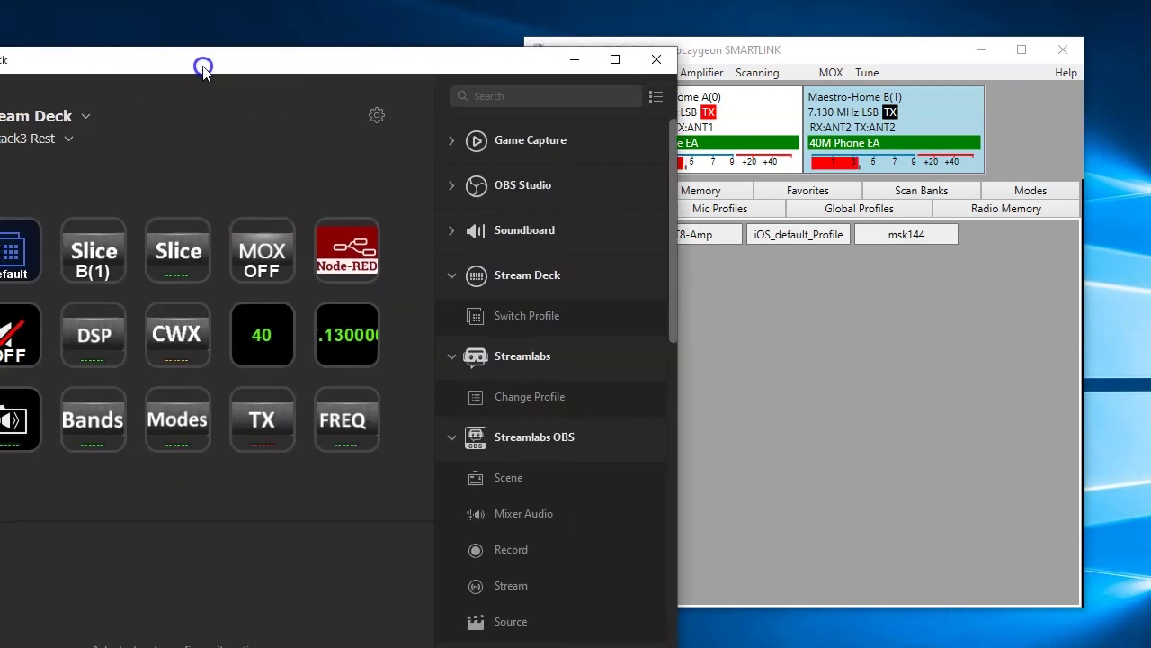
{"action": "left_click_drag", "start_coordinate": [206, 69], "coordinate": [316, 36]}
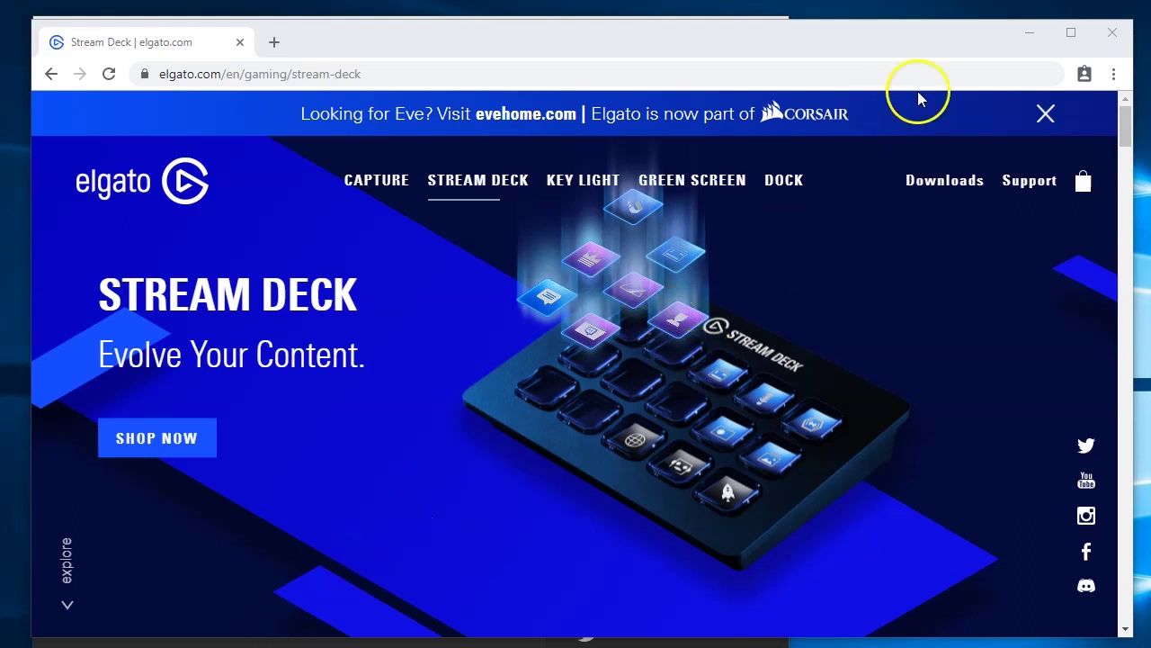
{"action": "left_click", "coordinate": [1026, 33]}
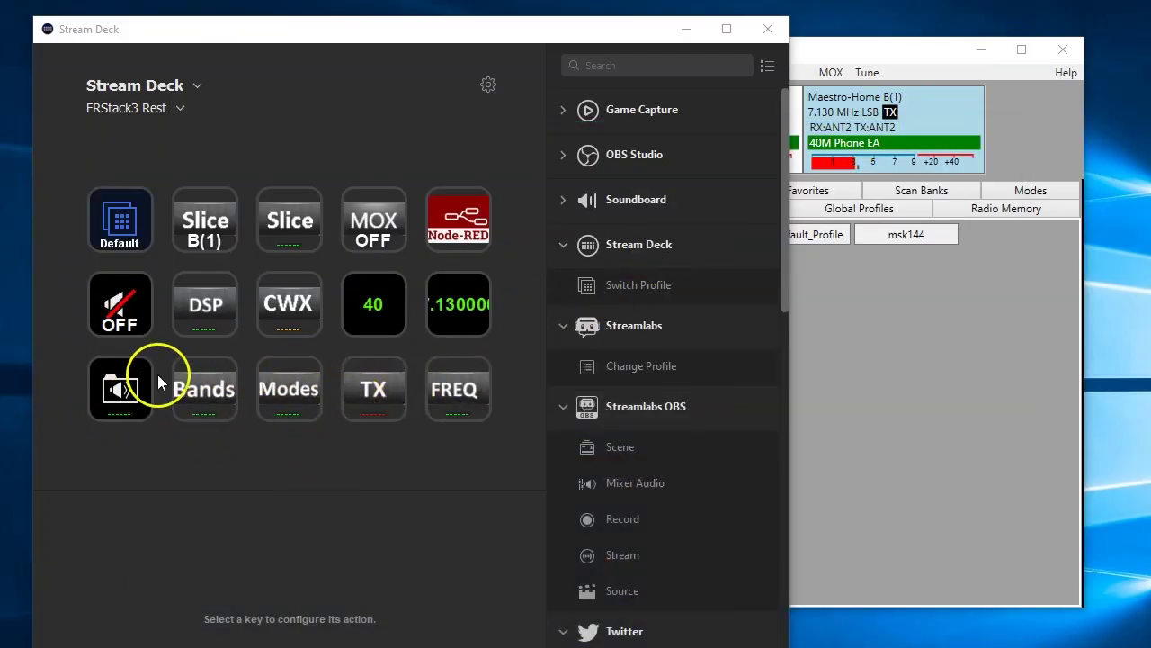
{"action": "left_click", "coordinate": [791, 200]}
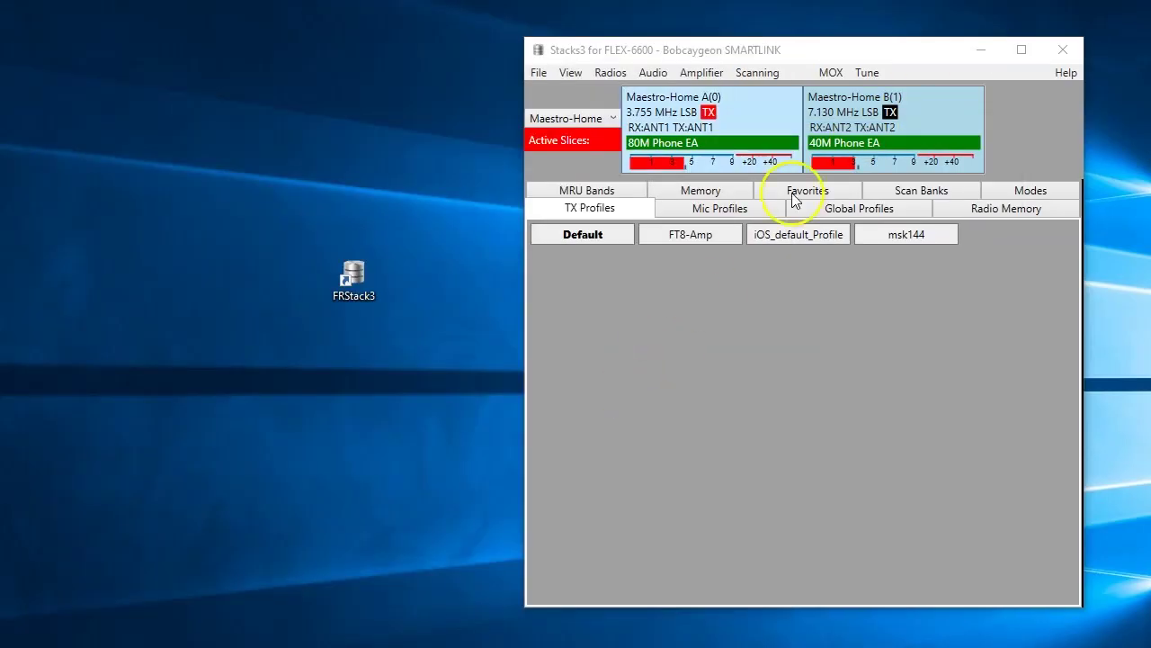
- Enable Meter Level Mute and lower the mute threshold of slice A slightly
{"action": "left_click", "coordinate": [668, 78]}
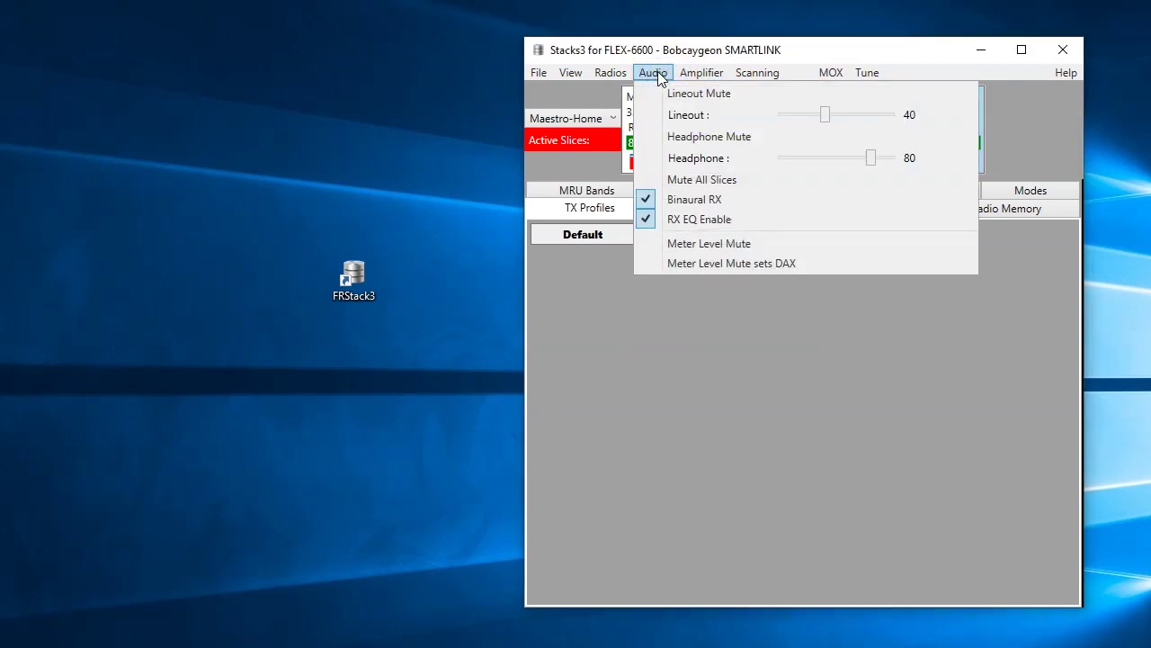
{"action": "left_click", "coordinate": [690, 248]}
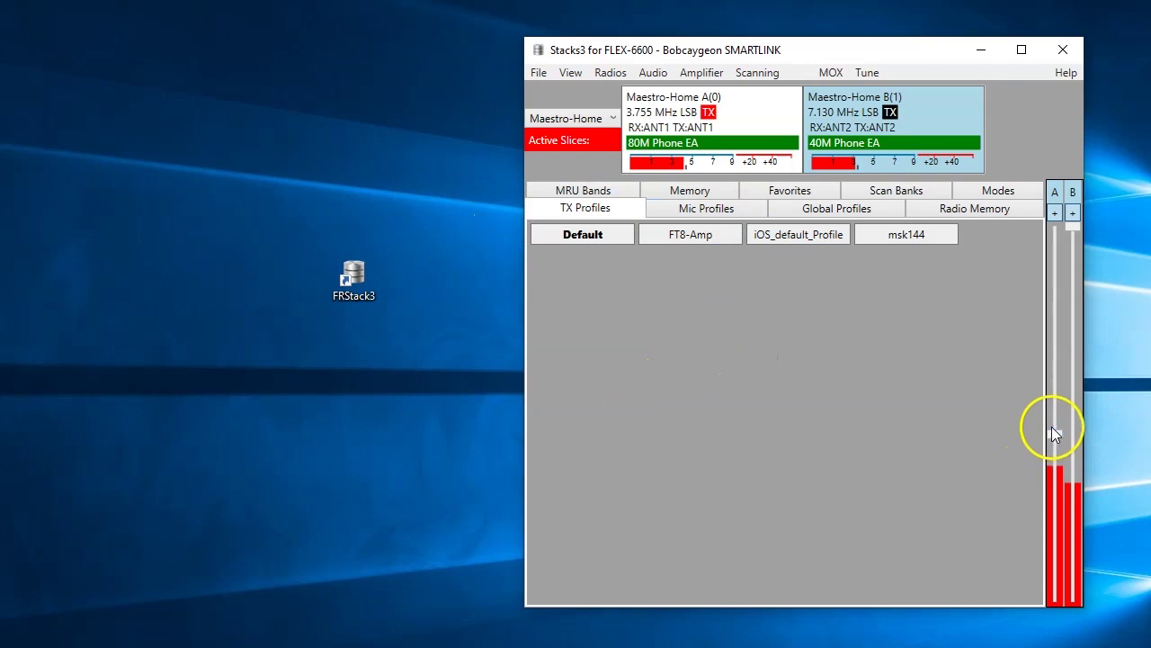
{"action": "mouse_move", "coordinate": [1055, 432]}
{"action": "left_mouse_down"}
{"action": "mouse_move", "coordinate": [1053, 463]}
{"action": "mouse_move", "coordinate": [1056, 438]}
{"action": "left_mouse_up"}
{"action": "left_click_drag", "start_coordinate": [1060, 452], "coordinate": [1060, 458]}
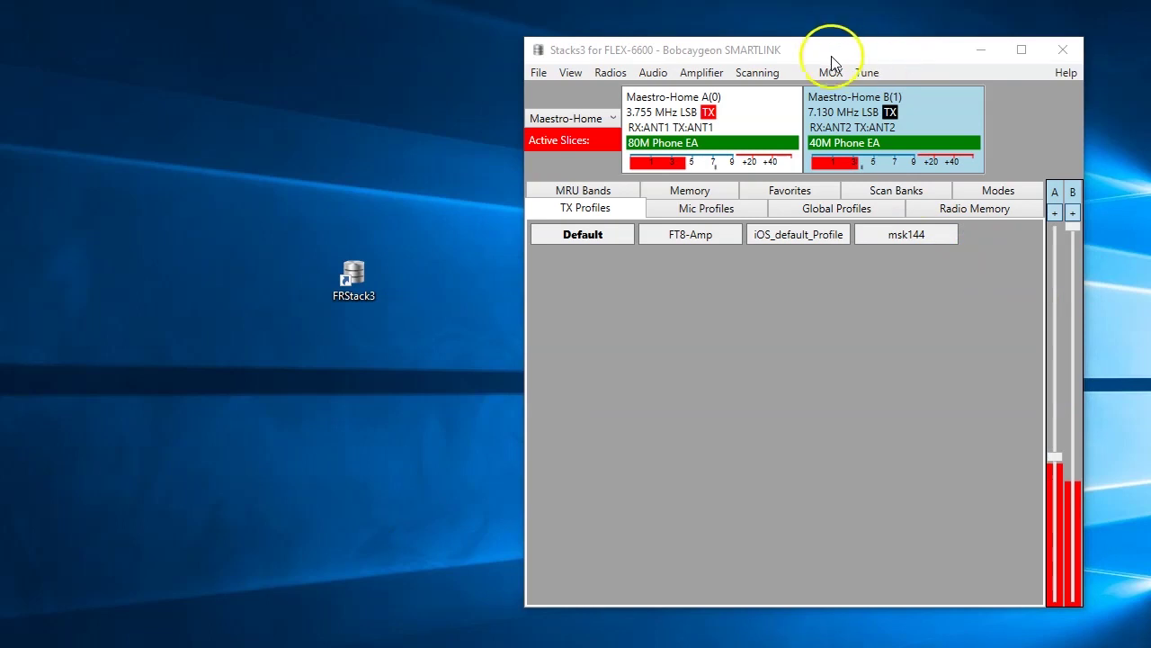
- Open the radio list and connect to the available SmartLink FLEX-6600
{"action": "left_click", "coordinate": [614, 73]}
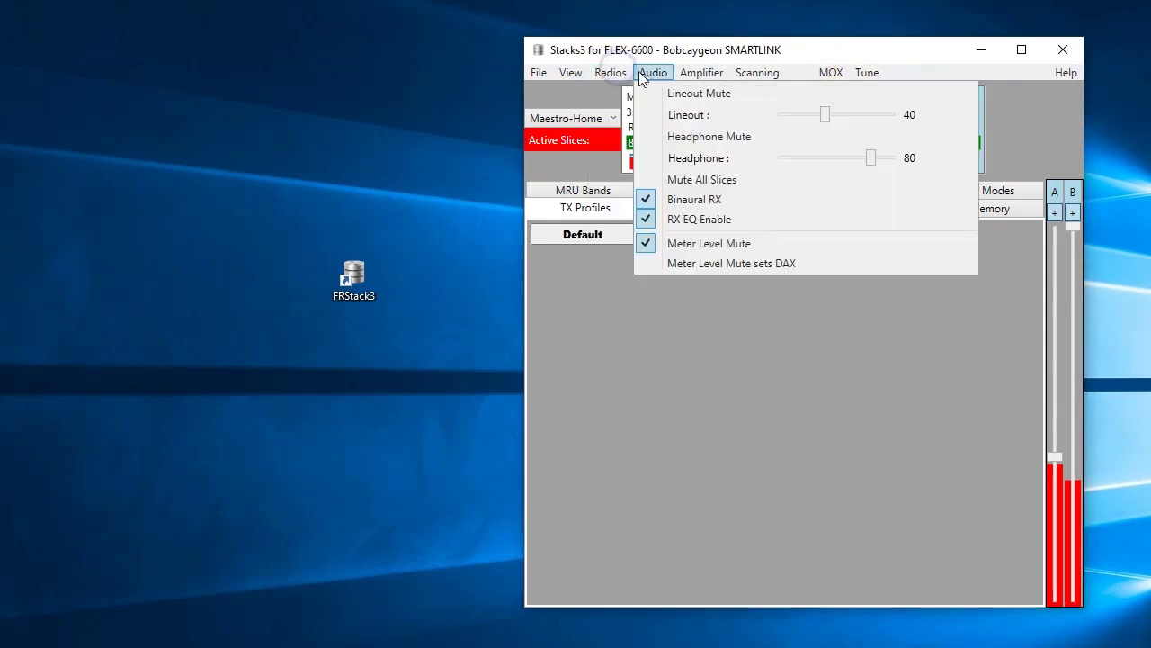
{"action": "left_click", "coordinate": [627, 93]}
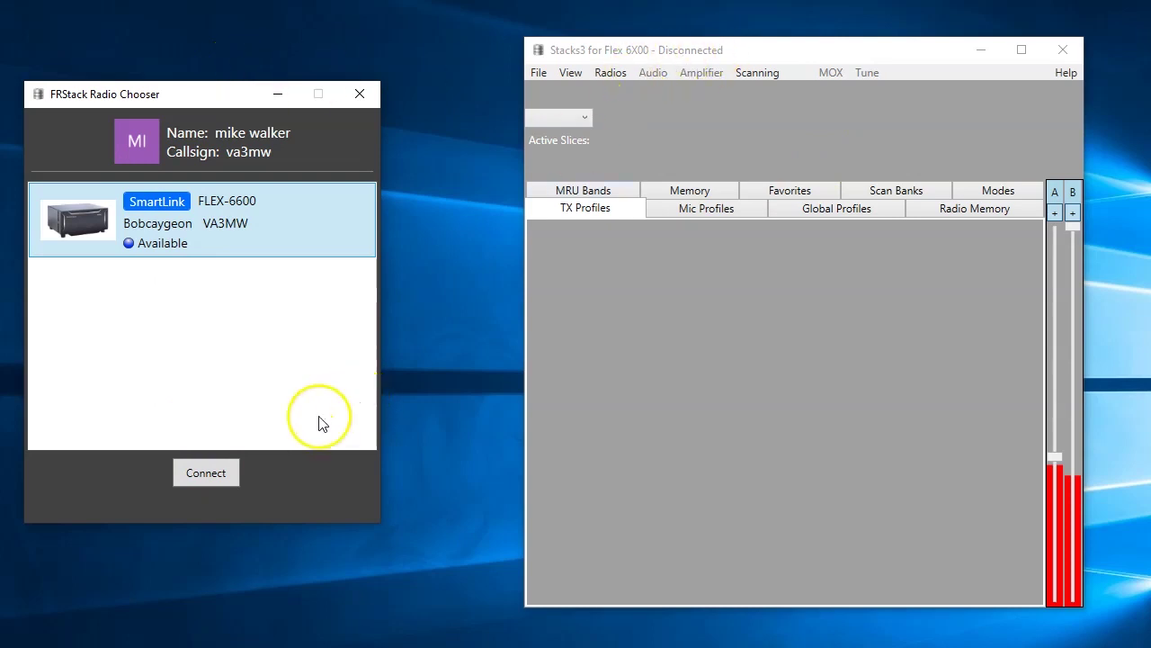
{"action": "left_click", "coordinate": [211, 477]}
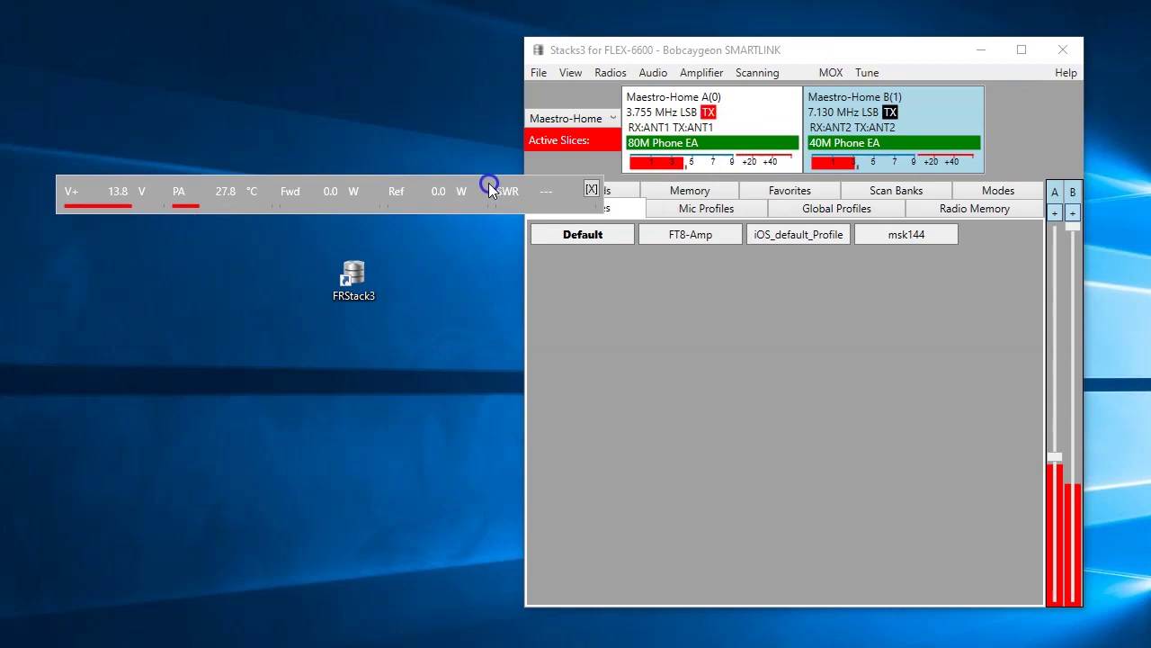
- Turn off the horizontal layout of the meter window so its readings stack vertically
{"action": "right_click", "coordinate": [464, 190]}
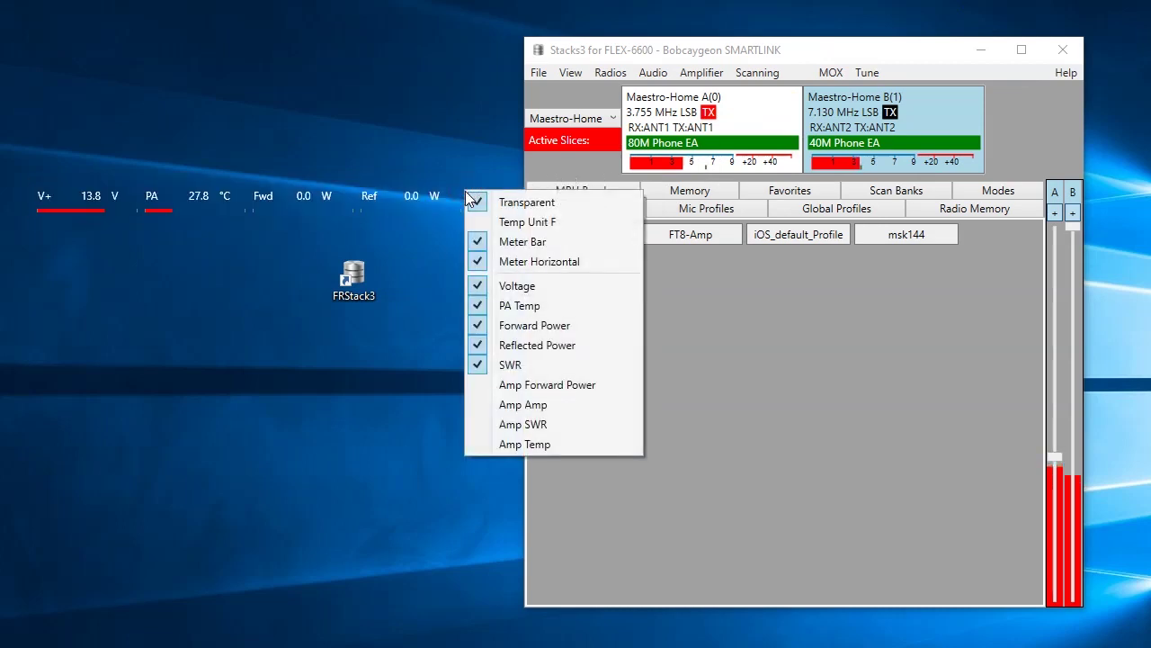
{"action": "left_click", "coordinate": [482, 260]}
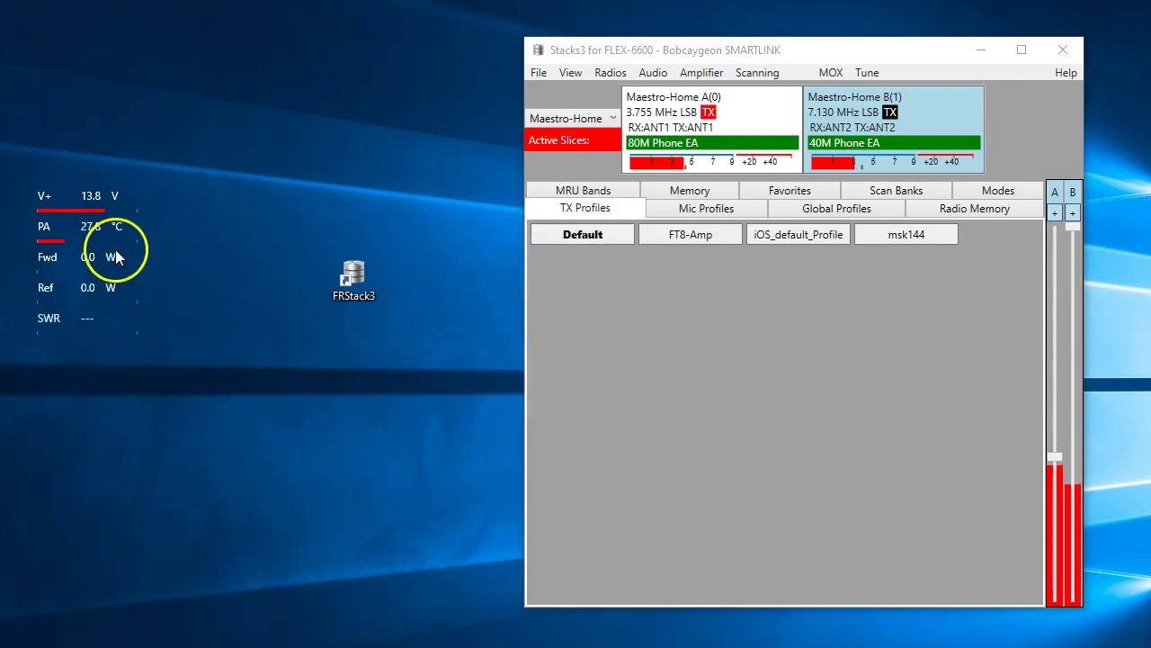
{"action": "left_click", "coordinate": [65, 315]}
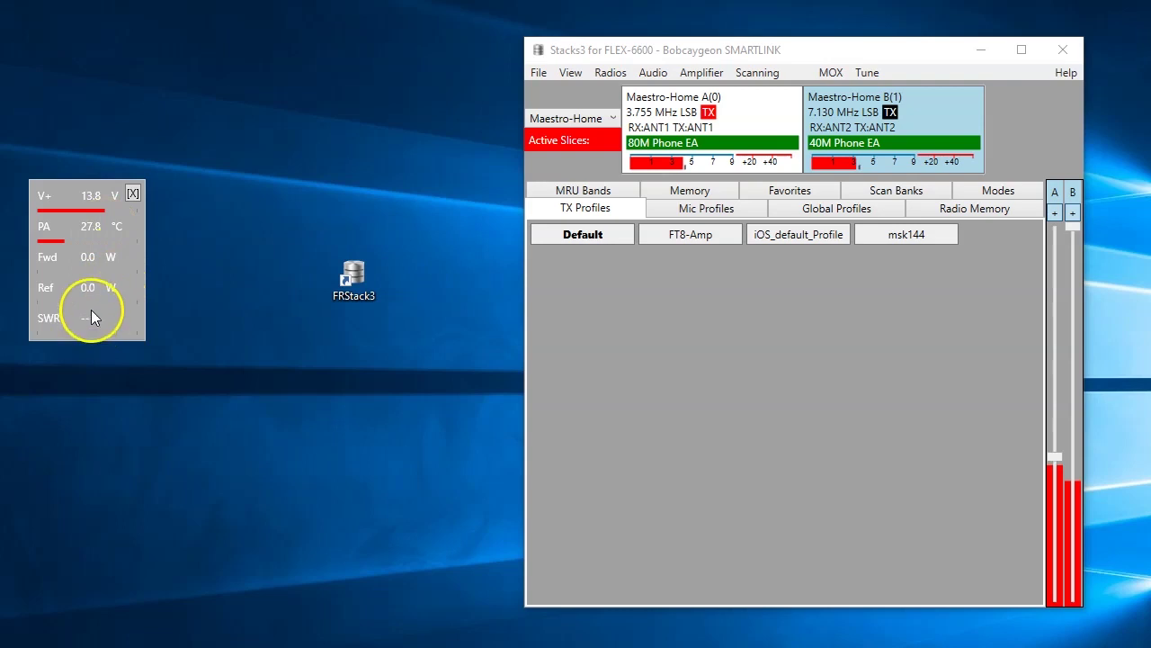
- Add the Amp Forward Power and Amp Temp readings to the meter window
{"action": "right_click", "coordinate": [91, 312]}
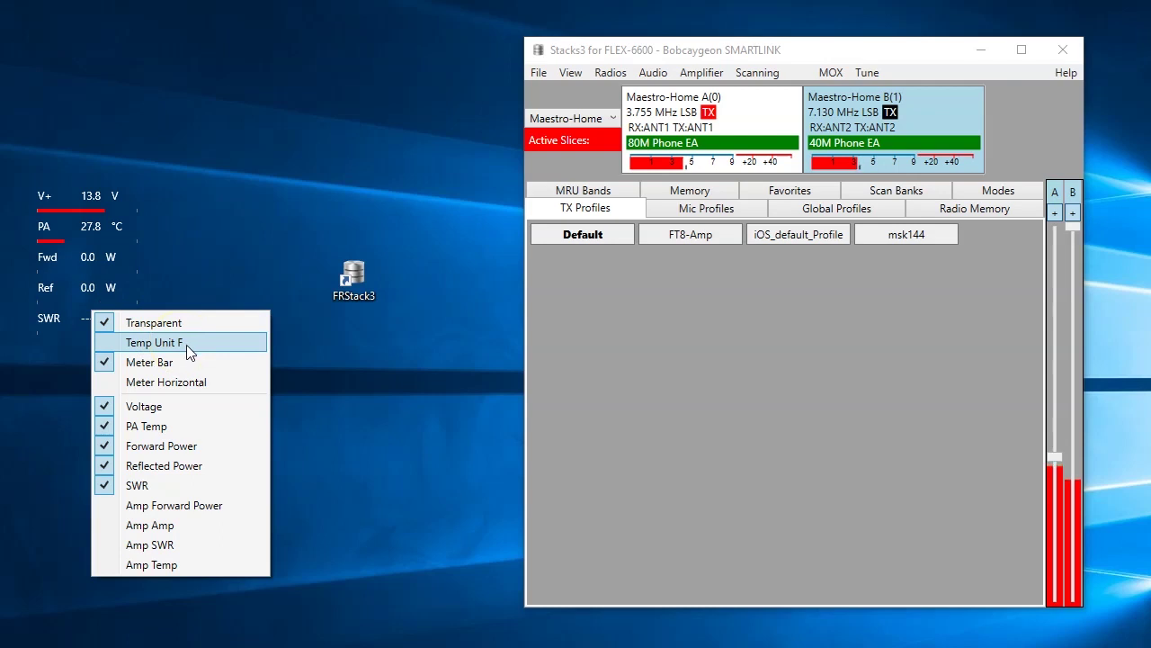
{"action": "left_click", "coordinate": [196, 505]}
{"action": "right_click", "coordinate": [88, 308]}
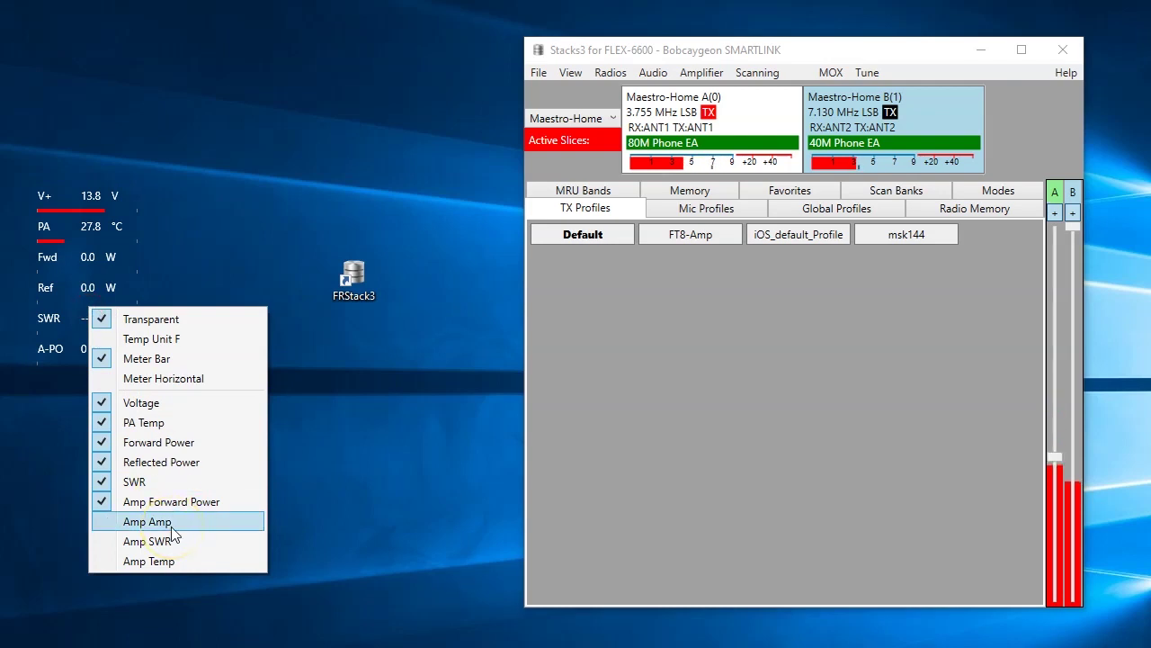
{"action": "left_click", "coordinate": [168, 564]}
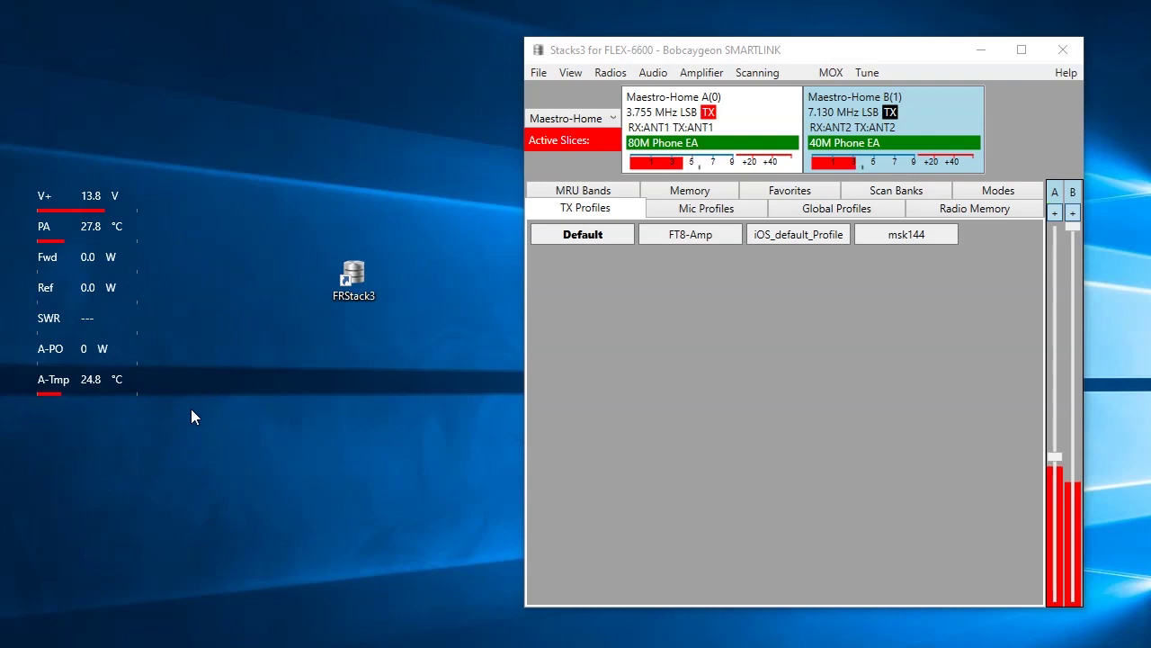
{"action": "mouse_move", "coordinate": [93, 326]}
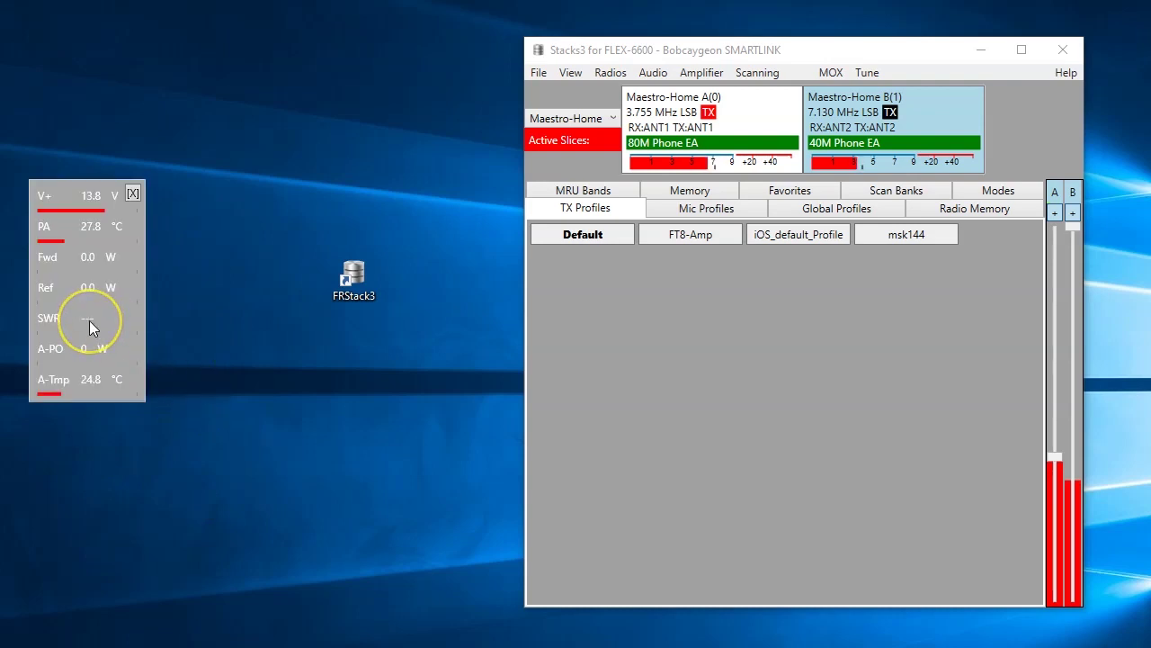
{"action": "left_click", "coordinate": [22, 246]}
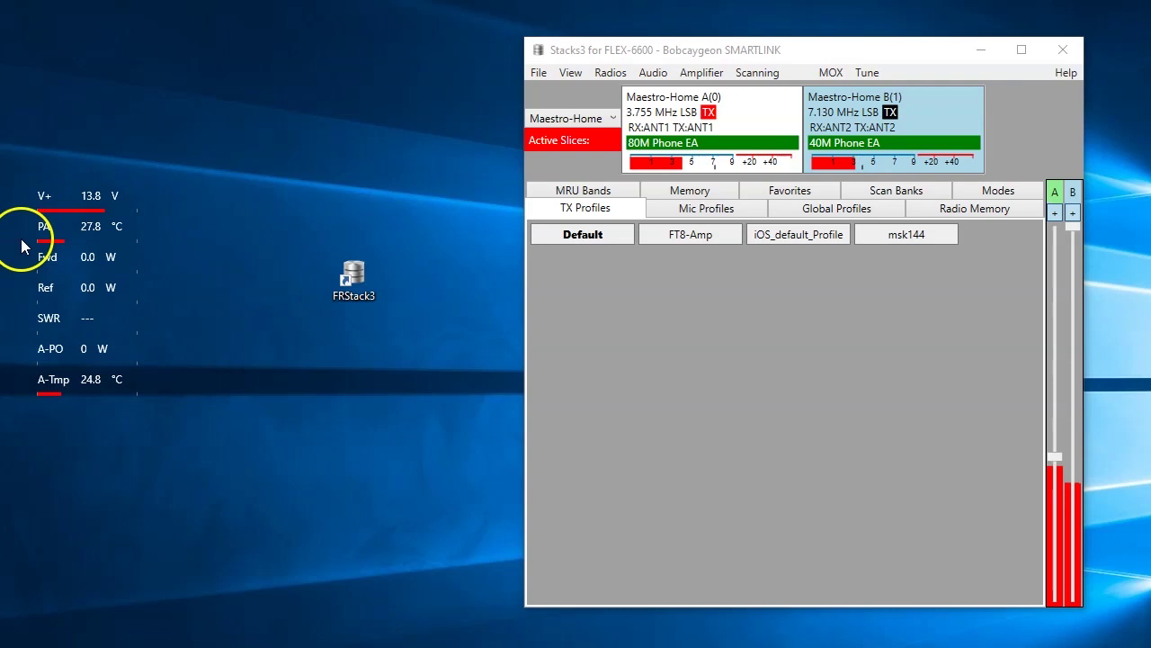
{"action": "mouse_move", "coordinate": [83, 258]}
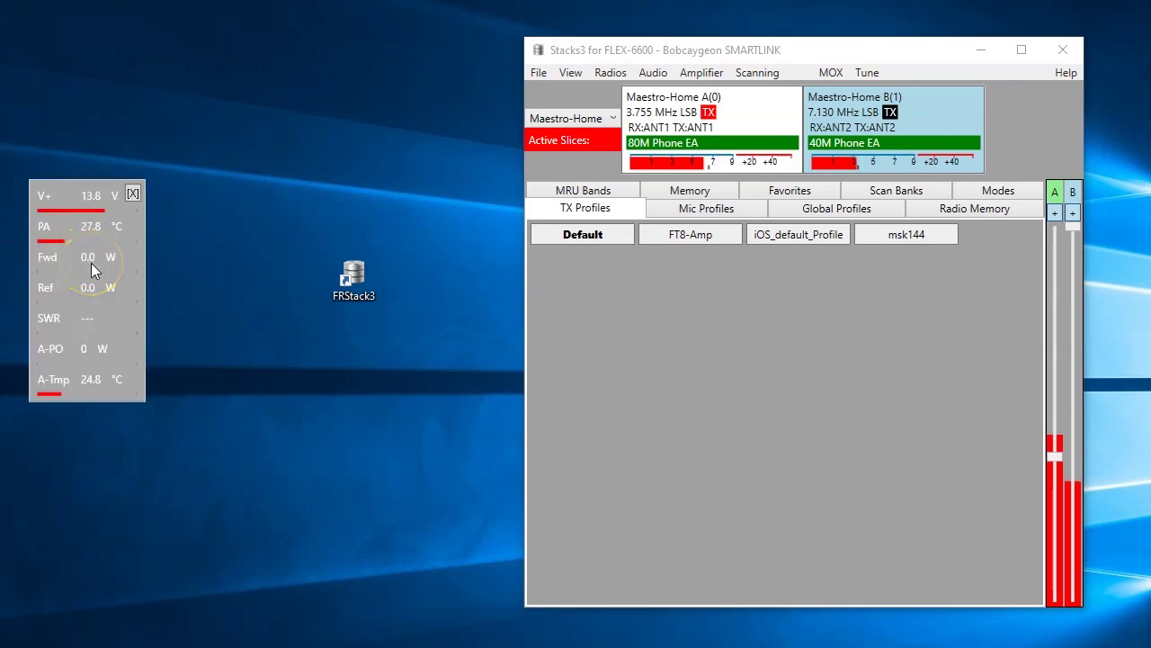